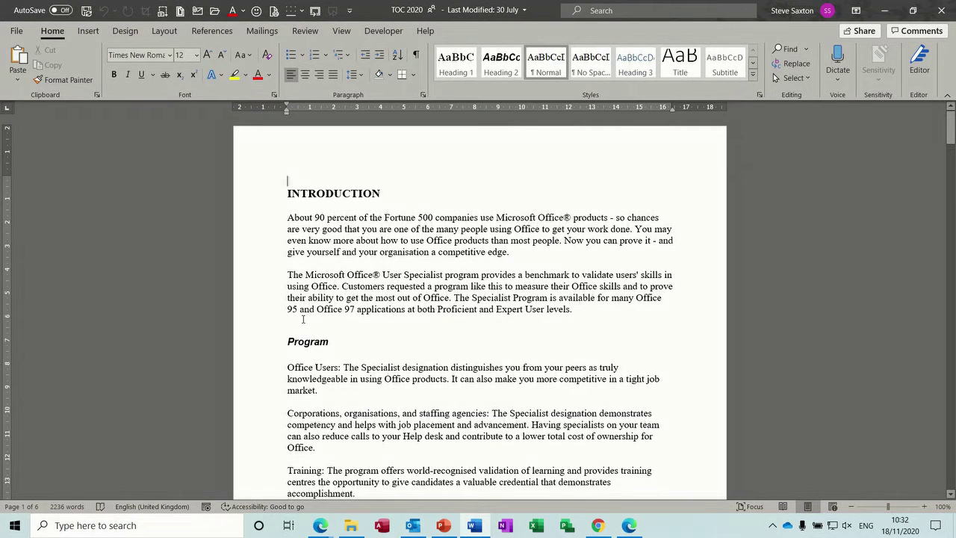
Step: Check which heading styles are applied to the INTRODUCTION and Program headings
left_click(268, 196)
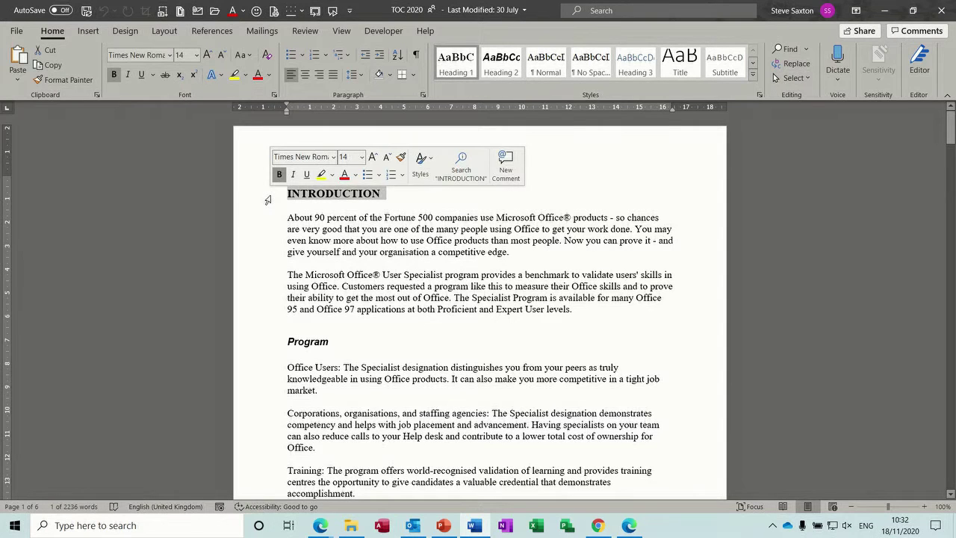
left_click(265, 342)
left_click(365, 226)
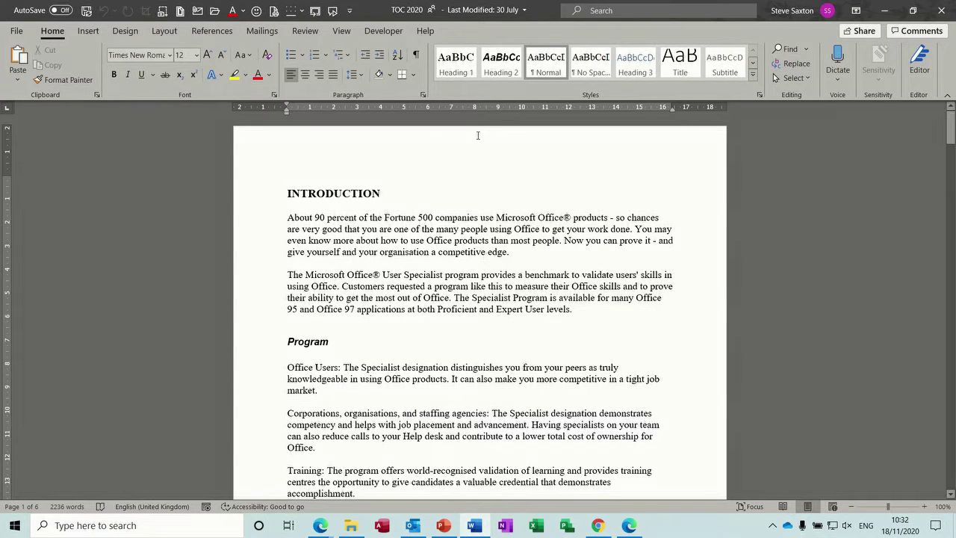
Step: Show the Navigation pane and use it to visit CHAPTER TWO, Microsoft Office® User Specialist program and Specialist program
left_click(342, 32)
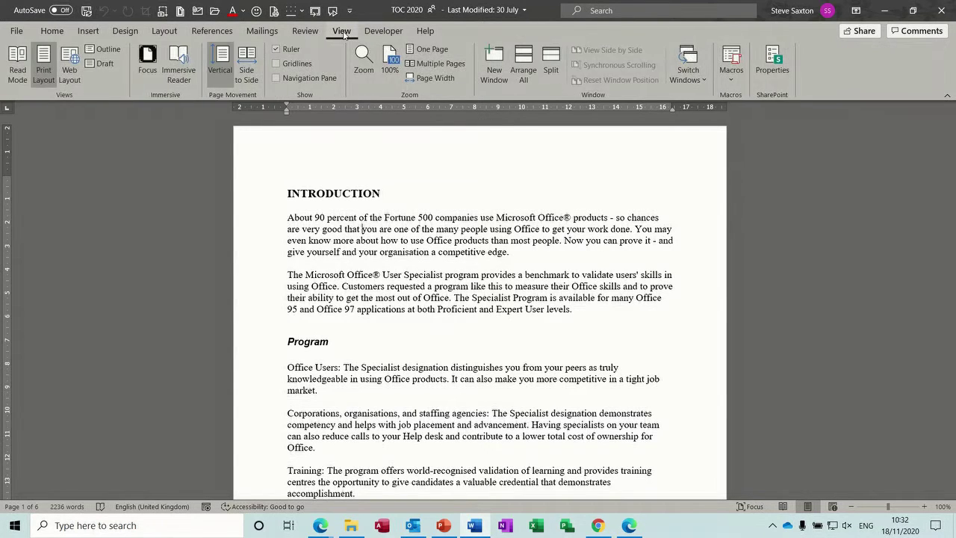
left_click(278, 78)
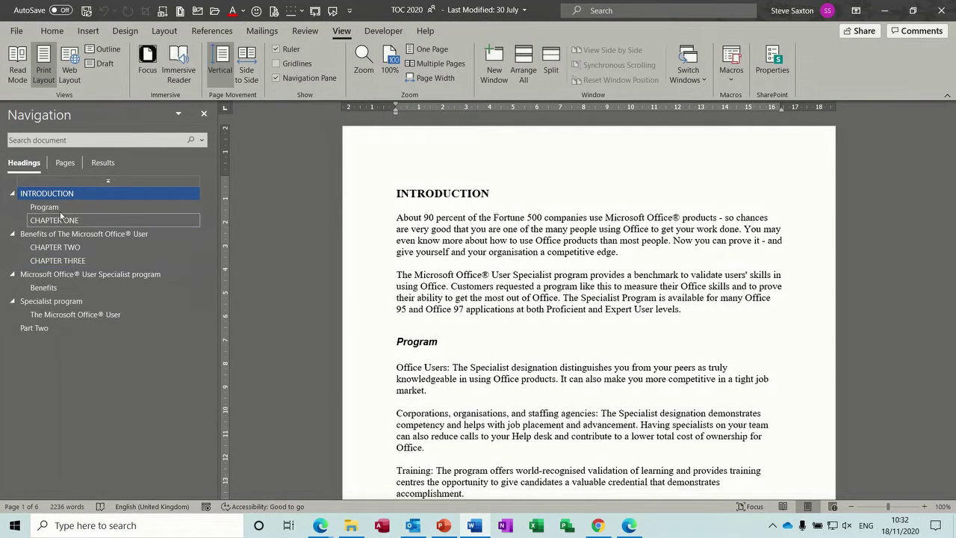
left_click(67, 249)
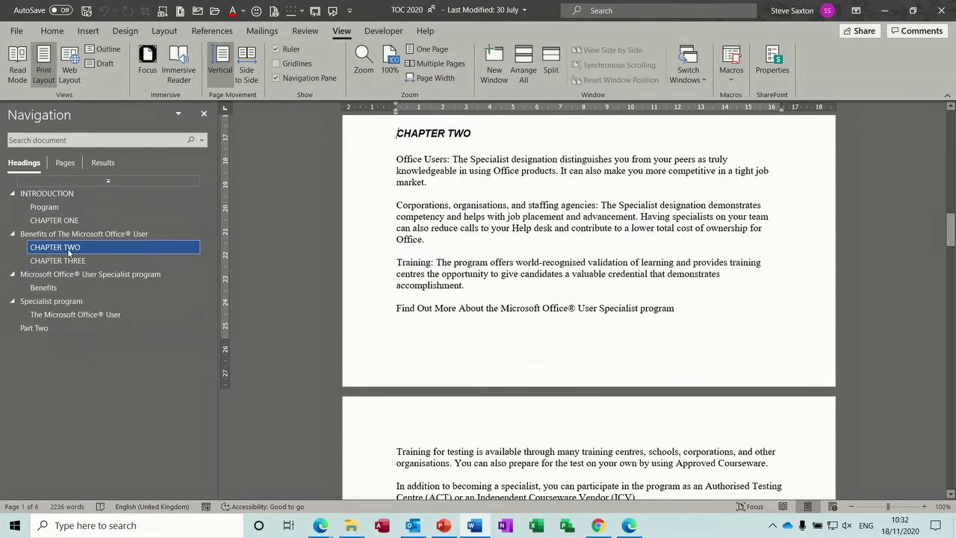
left_click(64, 275)
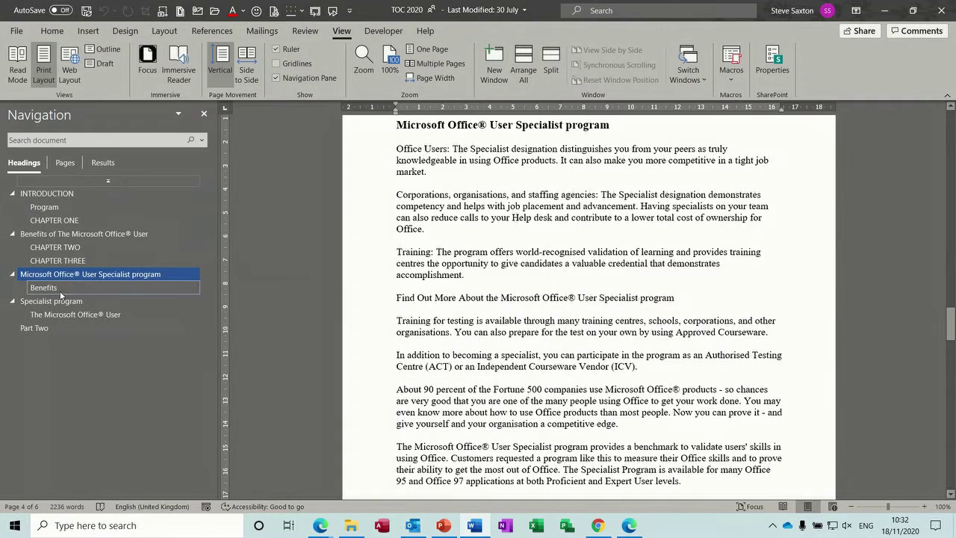
left_click(64, 301)
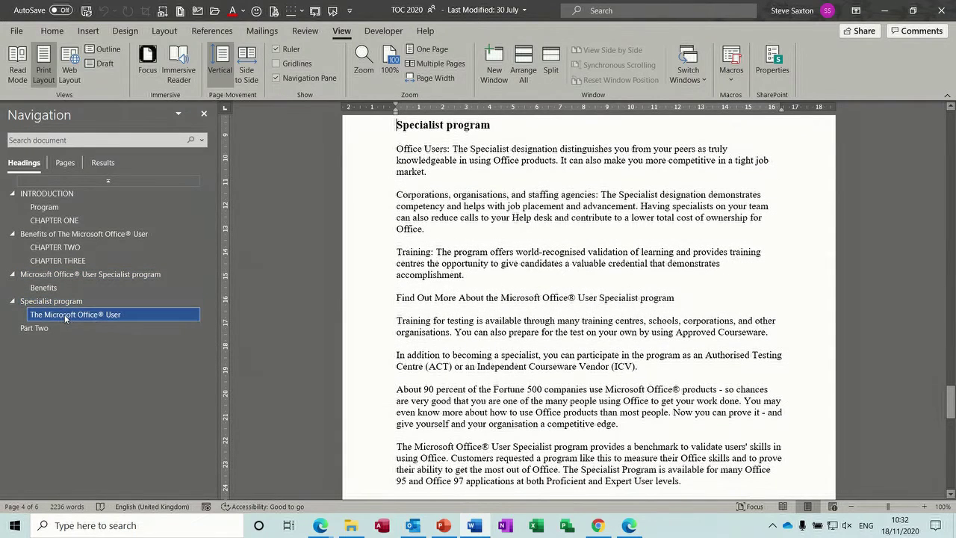
Step: Move The Microsoft Office® User heading above Specialist program in the outline, and return it to its original place
left_click(65, 315)
left_click_drag(66, 318, 68, 293)
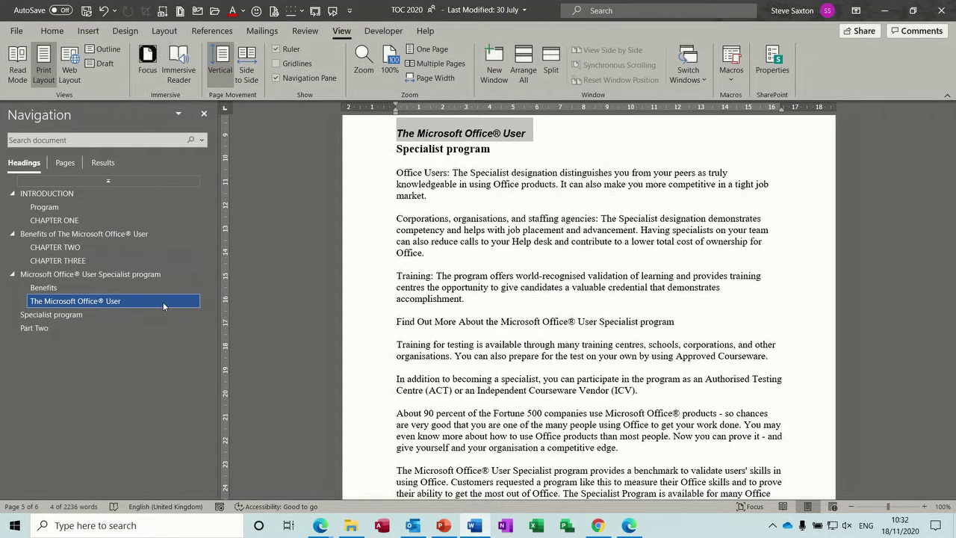
left_click_drag(163, 305, 163, 320)
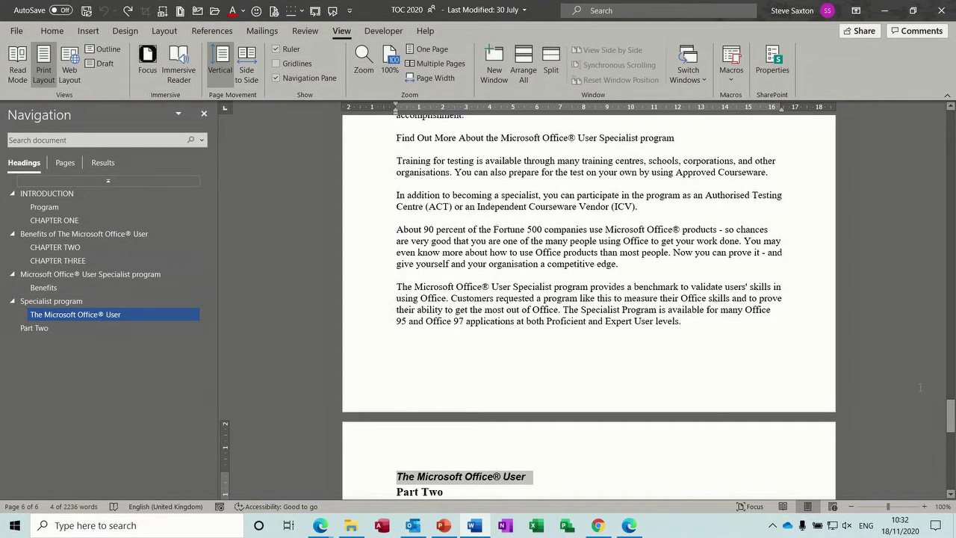
Step: Add a blank line above the INTRODUCTION heading at the start of the document and apply the Normal style to it
left_click_drag(953, 416, 952, 106)
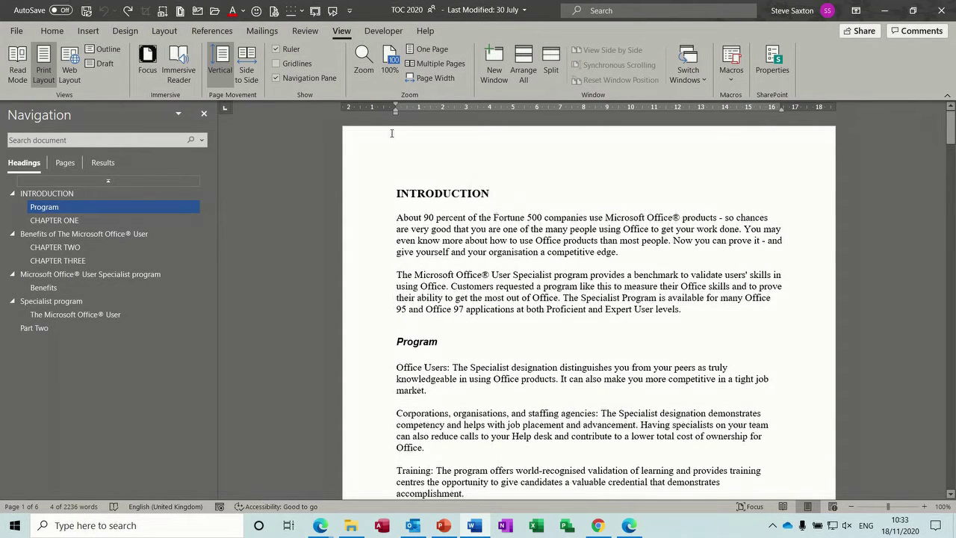
left_click(213, 30)
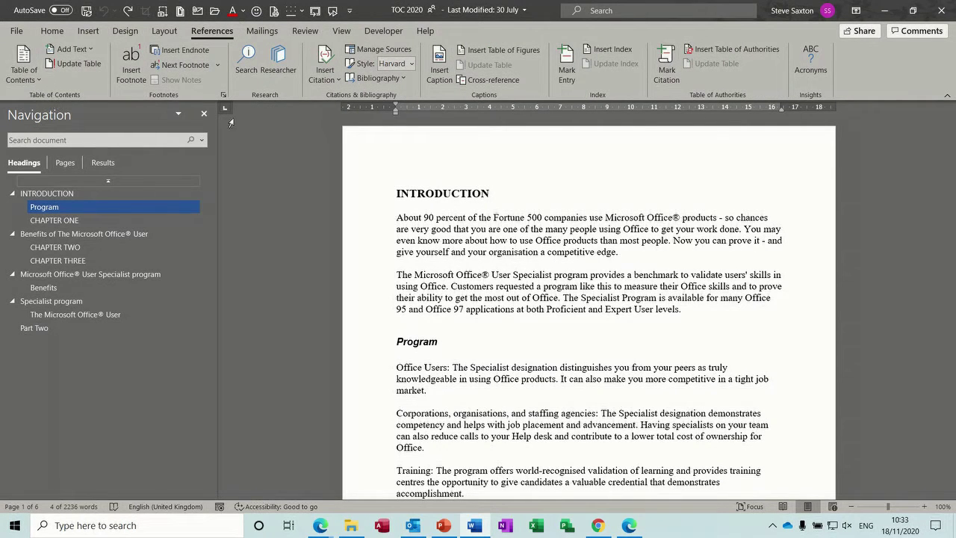
left_click(398, 191)
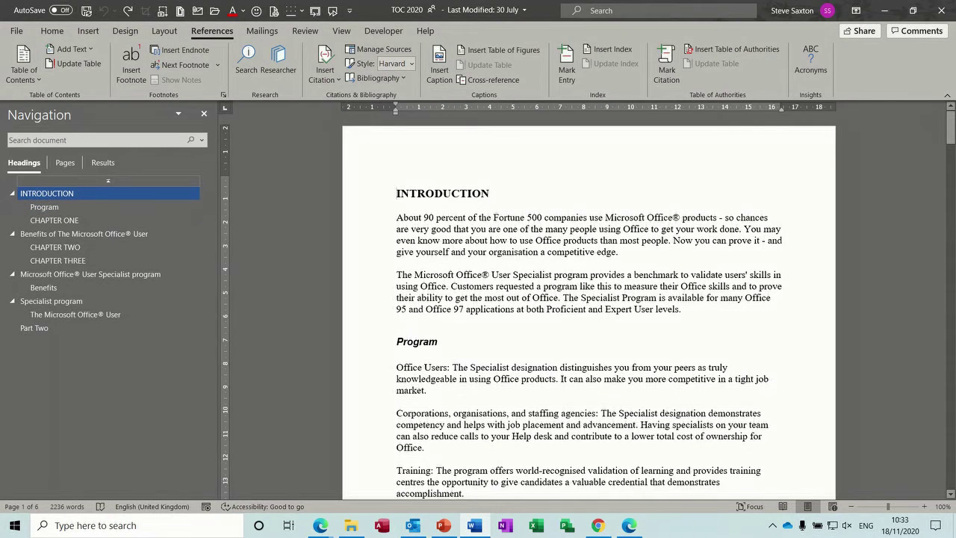
key("Return")
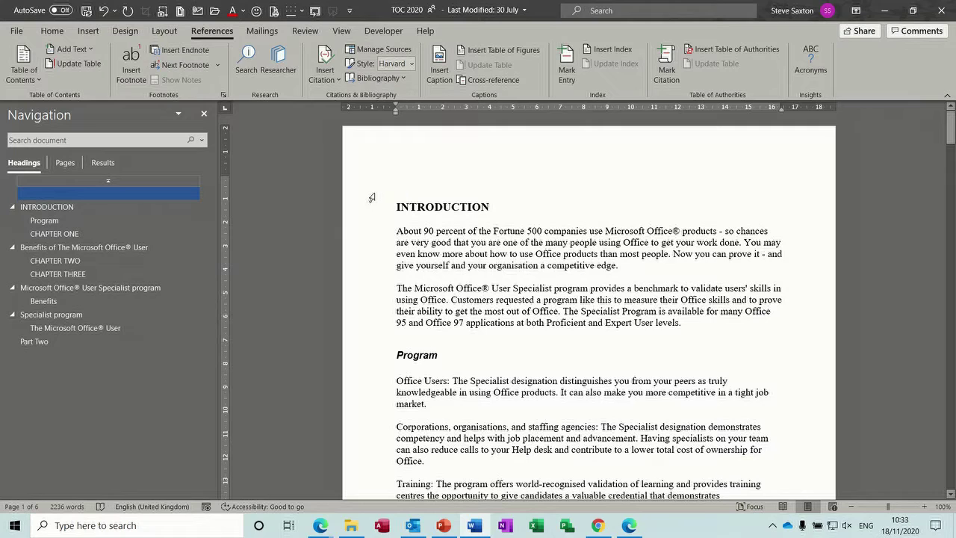
left_click(371, 197)
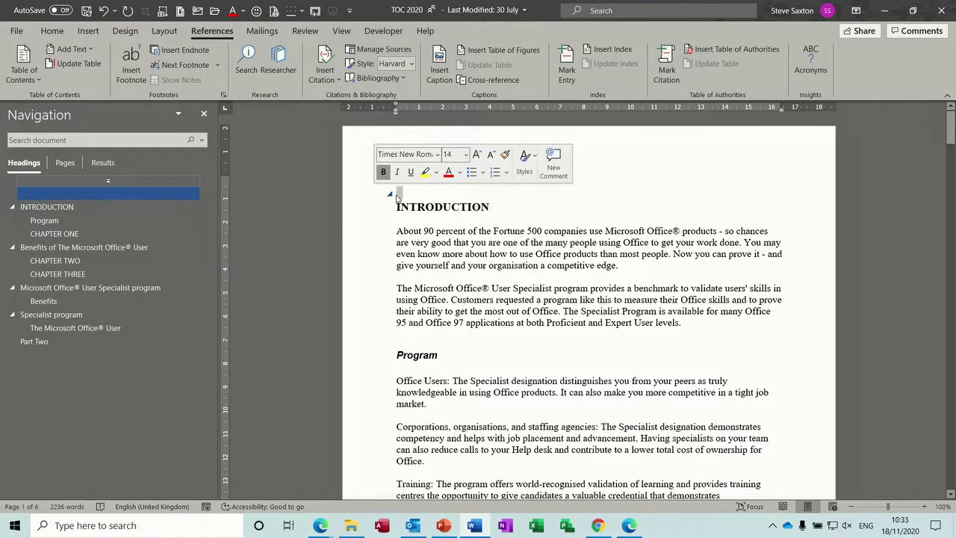
left_click(52, 31)
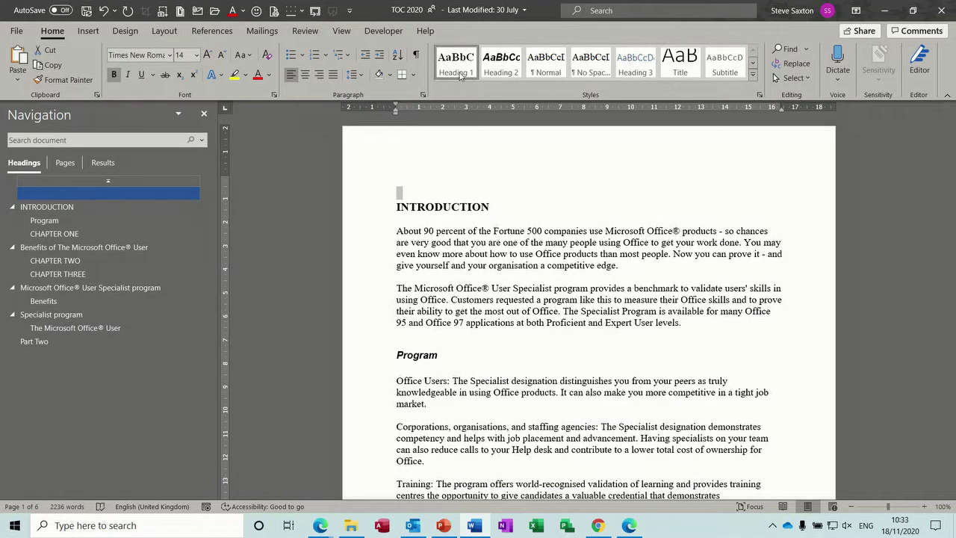
left_click(549, 66)
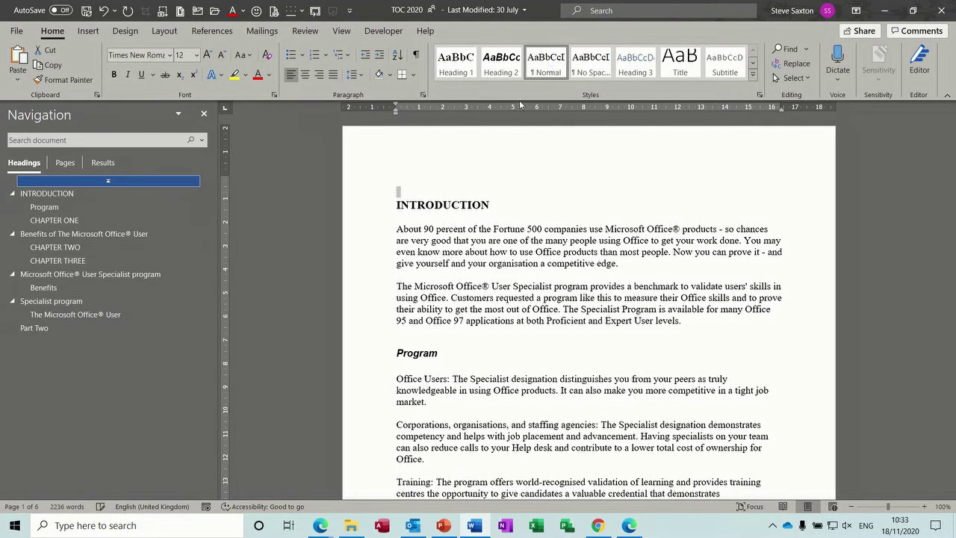
Step: Insert an Automatic Table 1 table of contents on the blank line above INTRODUCTION
left_click(398, 193)
left_click(212, 31)
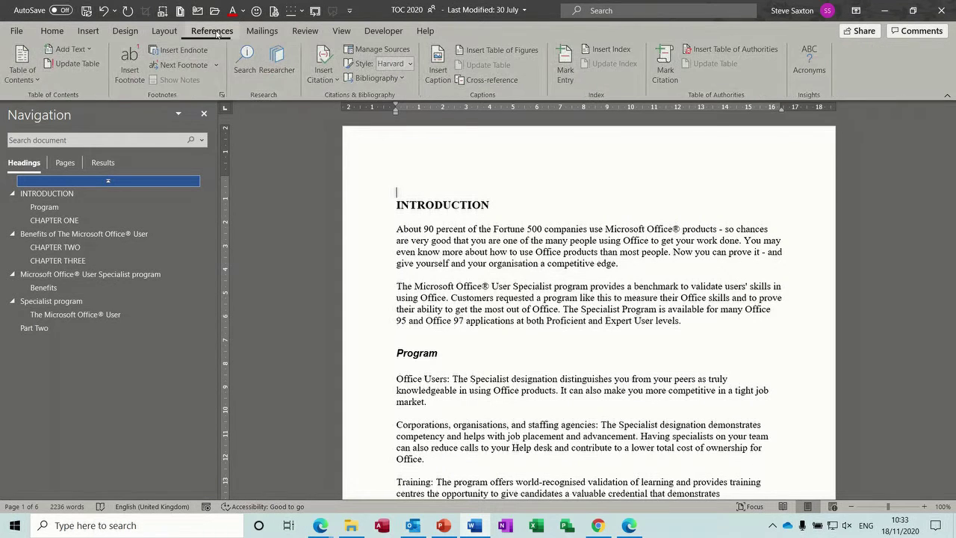
left_click(36, 77)
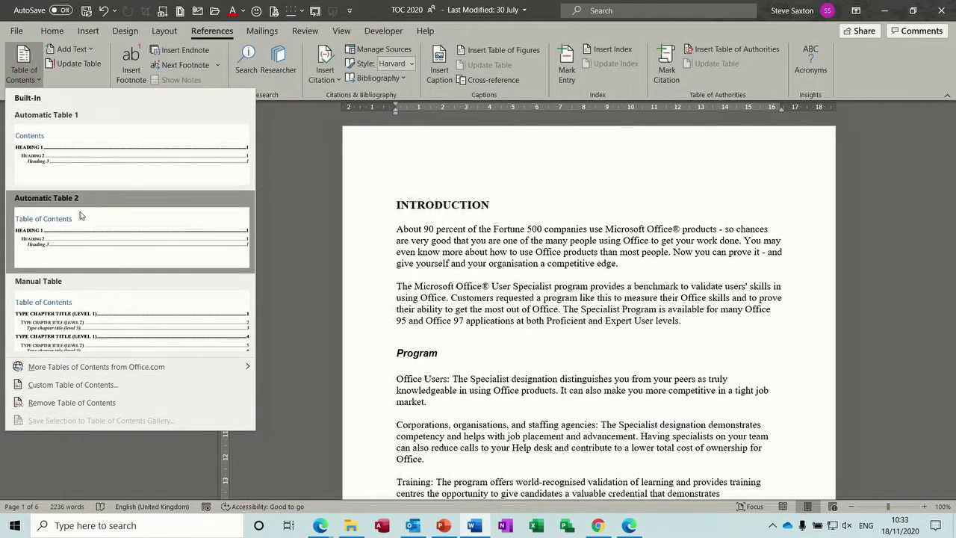
left_click(83, 173)
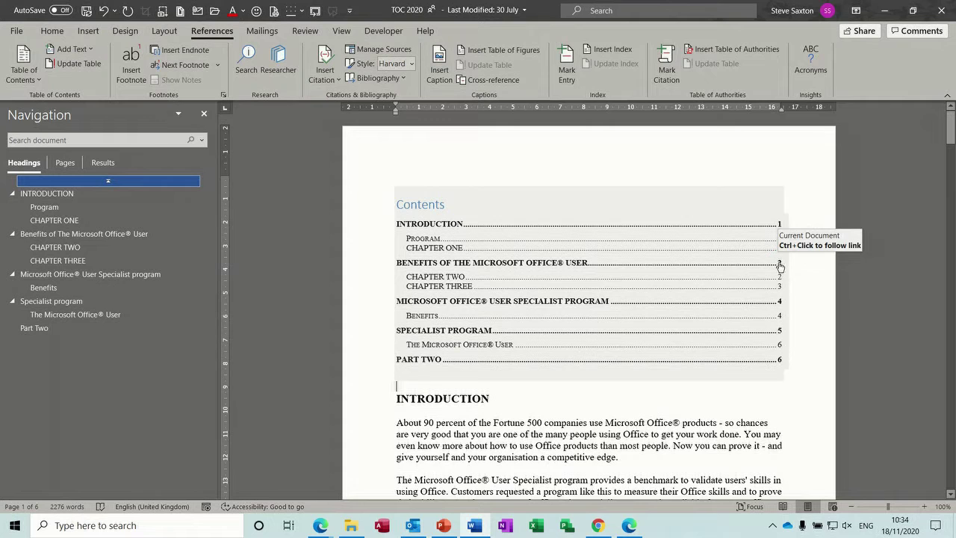
Step: Follow the contents link to Benefits of The Microsoft Office® User, and browse other sections through the heading outline, ending at INTRODUCTION
left_click(780, 266, "ctrl")
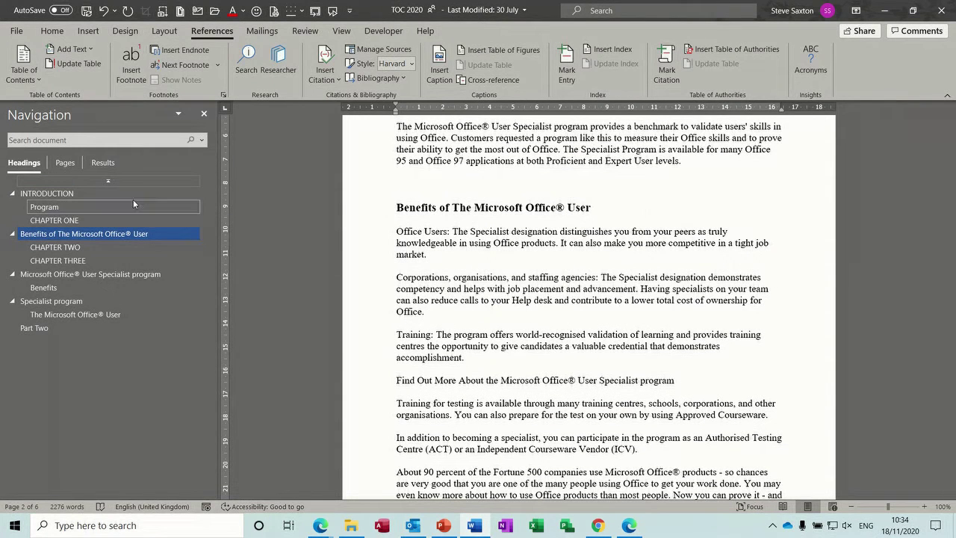
left_click(71, 194)
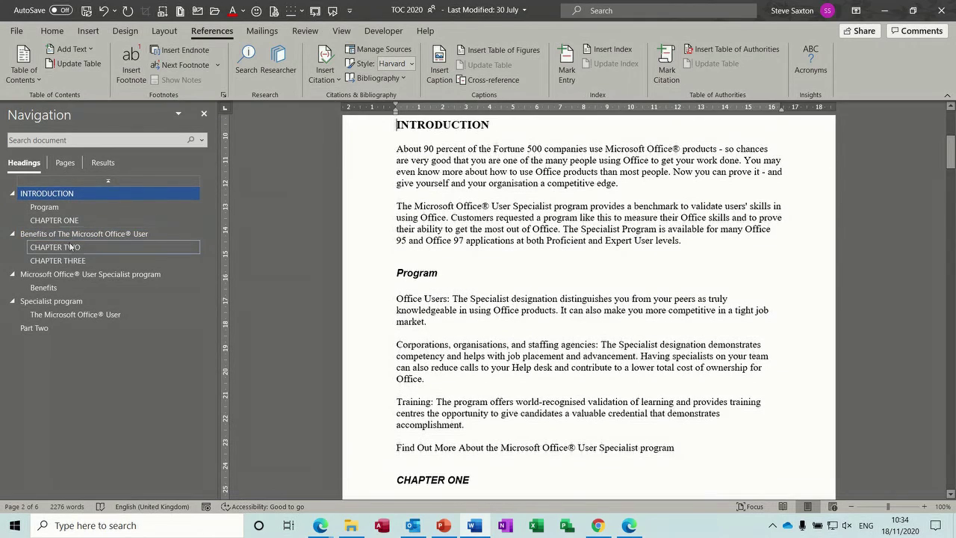
left_click(71, 248)
left_click(72, 275)
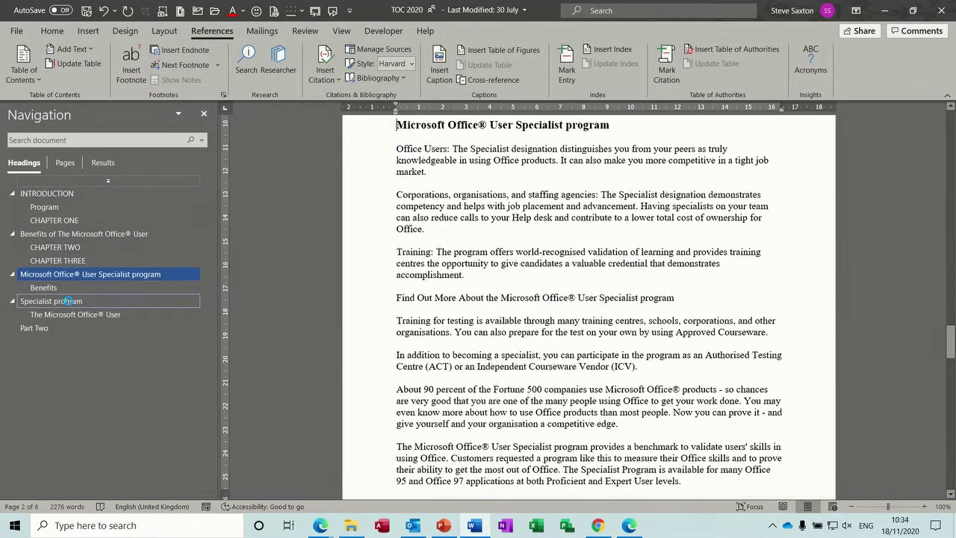
left_click(67, 301)
left_click(63, 195)
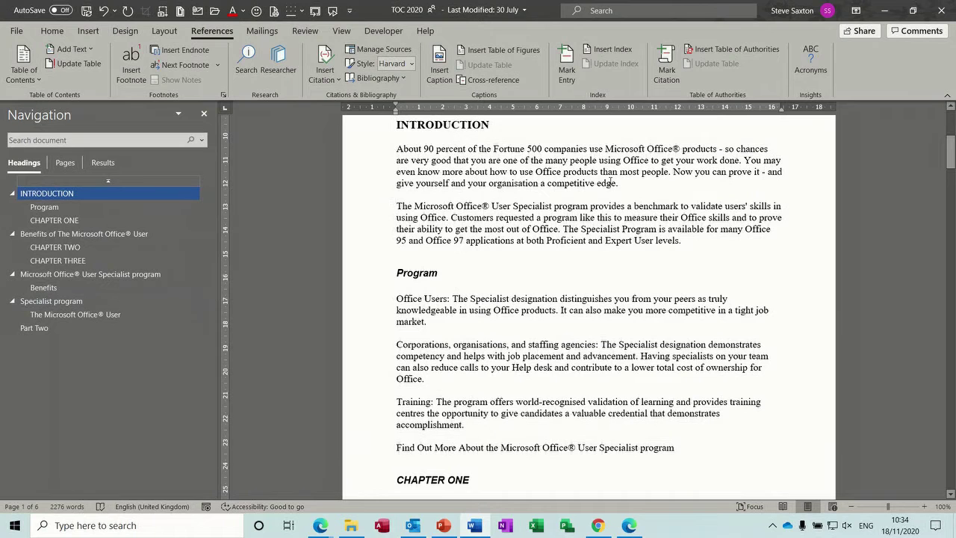
Step: Insert two page breaks between the introduction text and the Program heading
left_click_drag(952, 154, 952, 124)
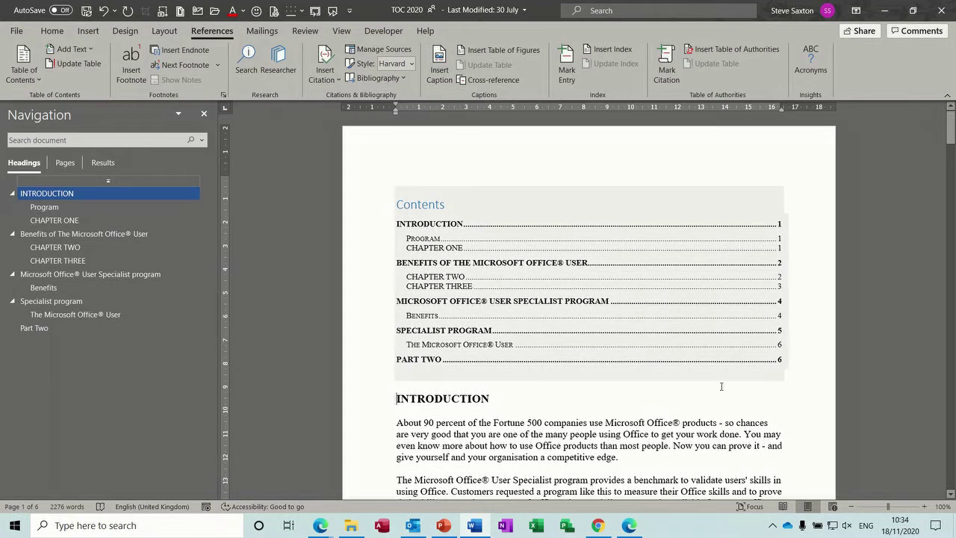
left_click_drag(951, 131, 951, 156)
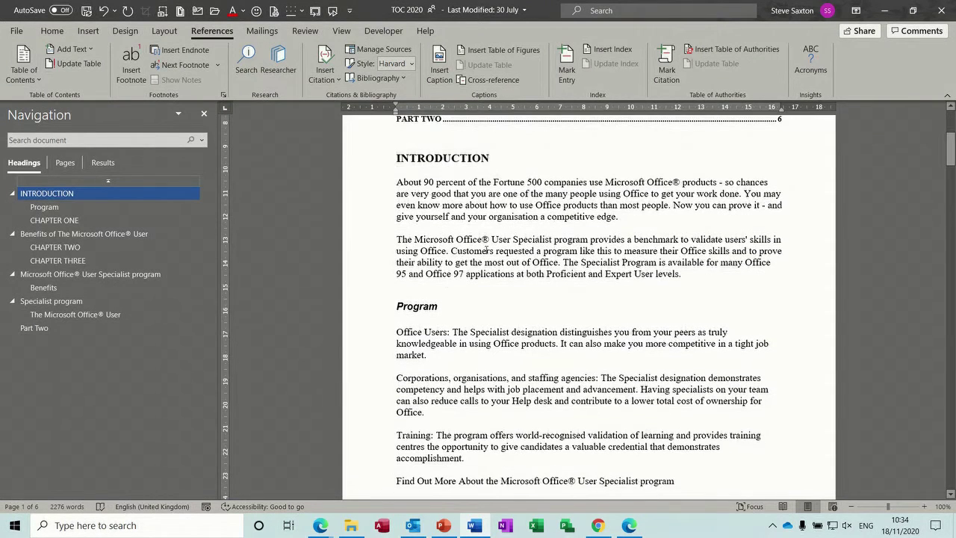
left_click(434, 287)
key("ctrl+Return")
key("ctrl+Return")
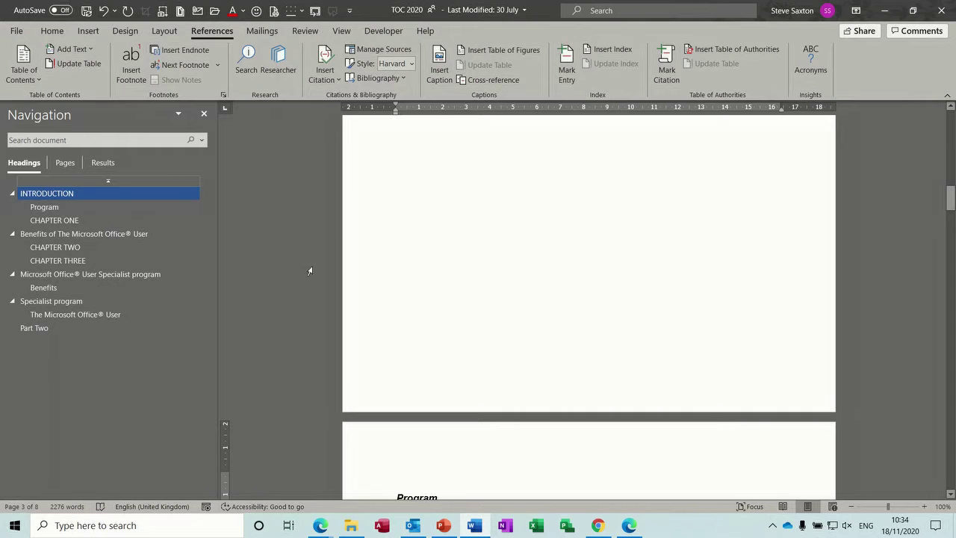
Step: Update the table of contents with the page numbers only option
left_click(64, 197)
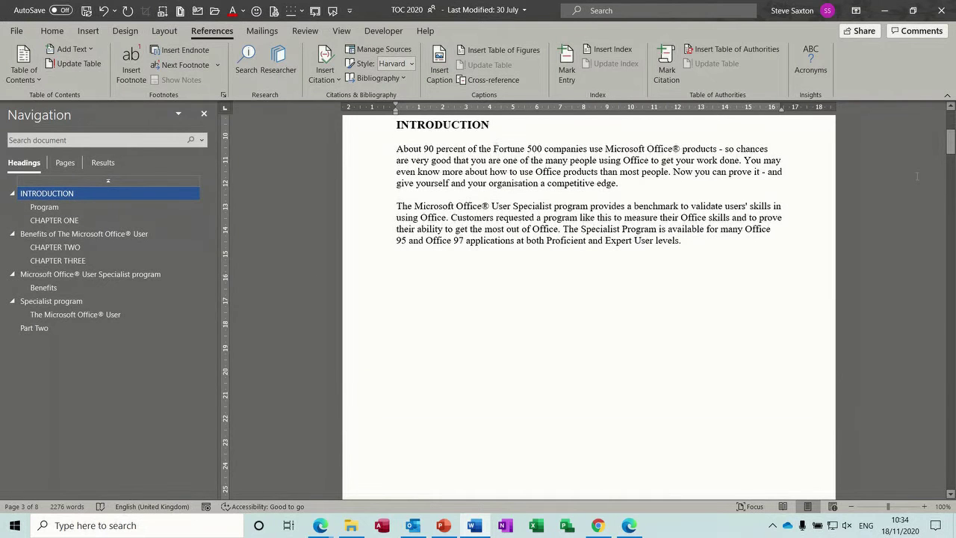
left_click_drag(953, 143, 952, 128)
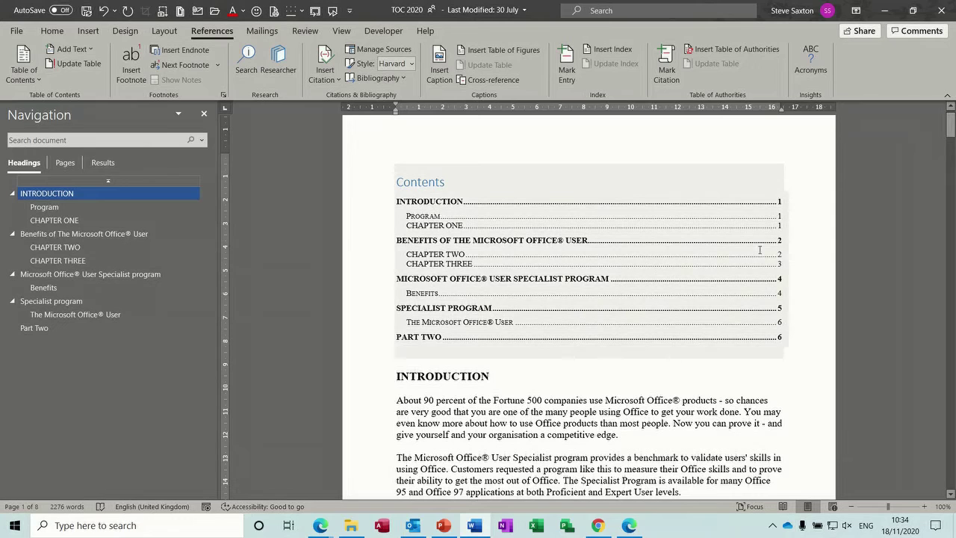
left_click(643, 262)
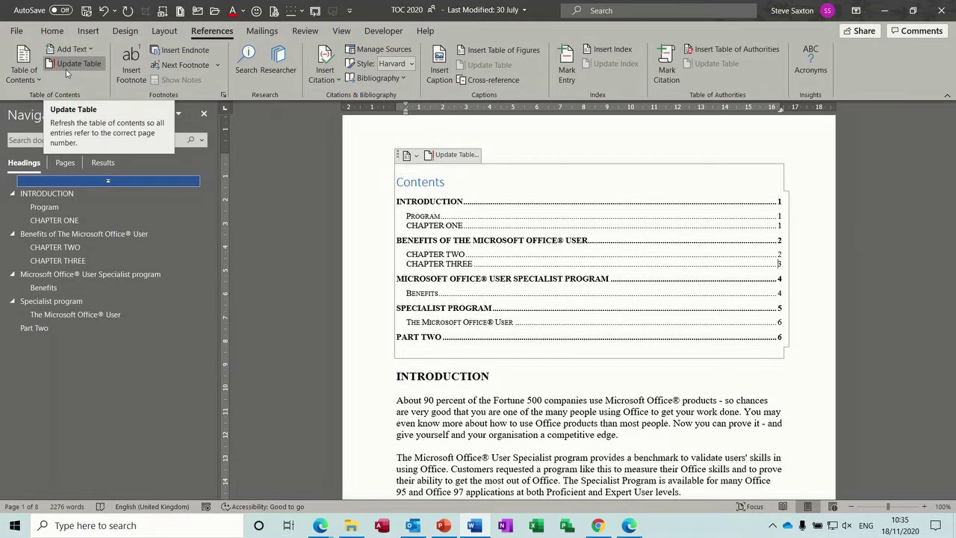
left_click(455, 157)
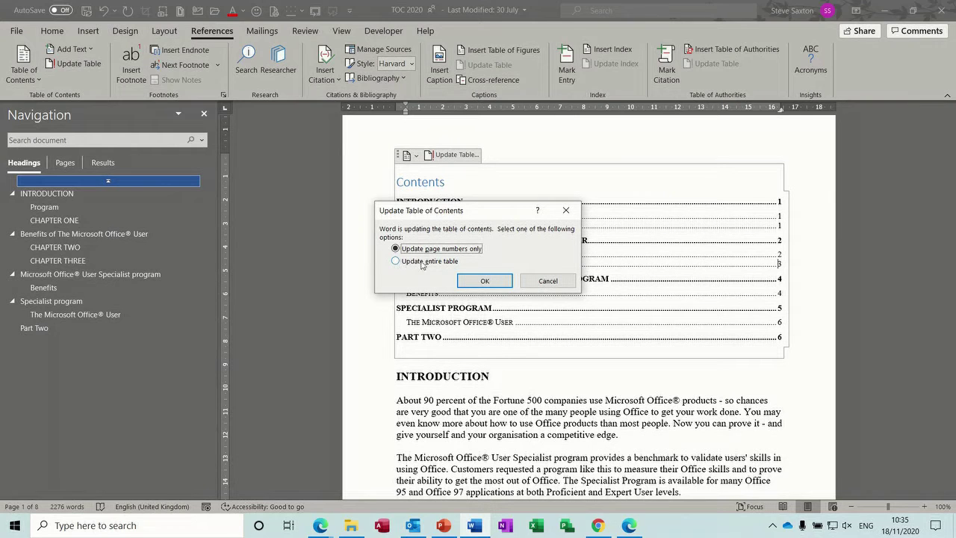
left_click(485, 282)
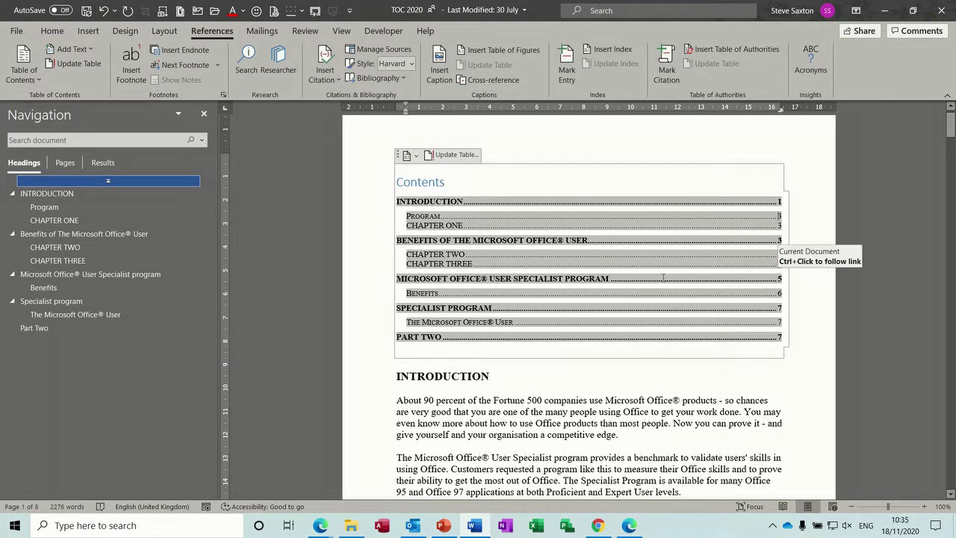
left_click(630, 410)
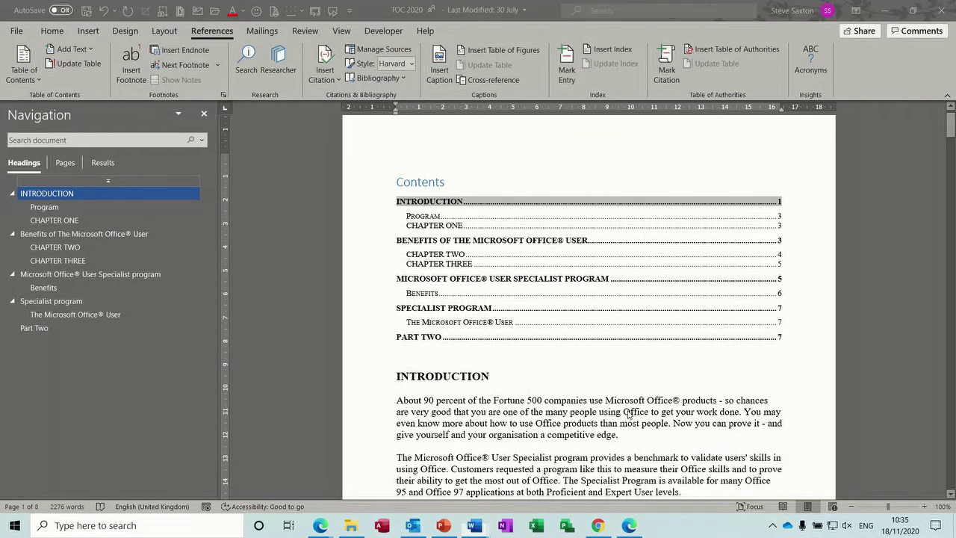
Step: Create a new blank document and enter the heading "Introduction" in the Heading 1 style
key("ctrl+n")
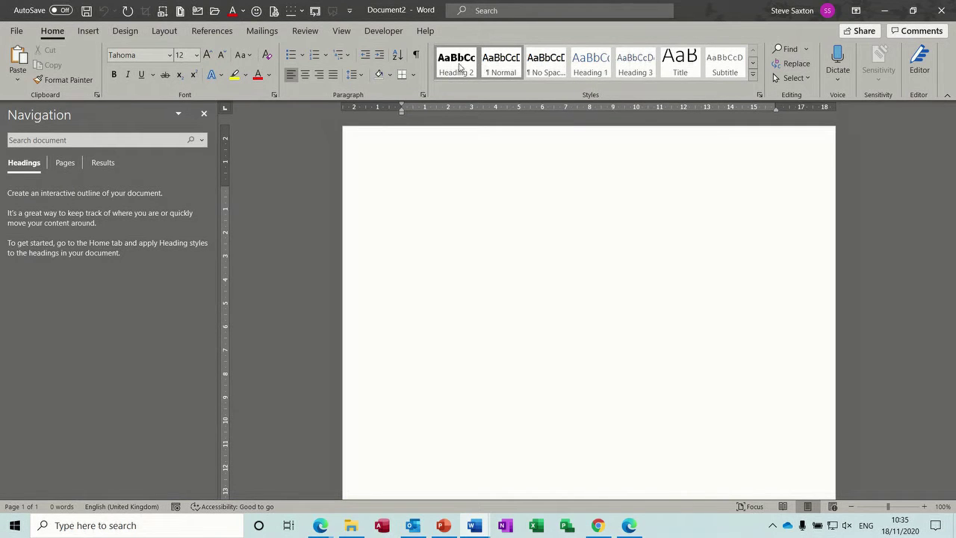
left_click(590, 66)
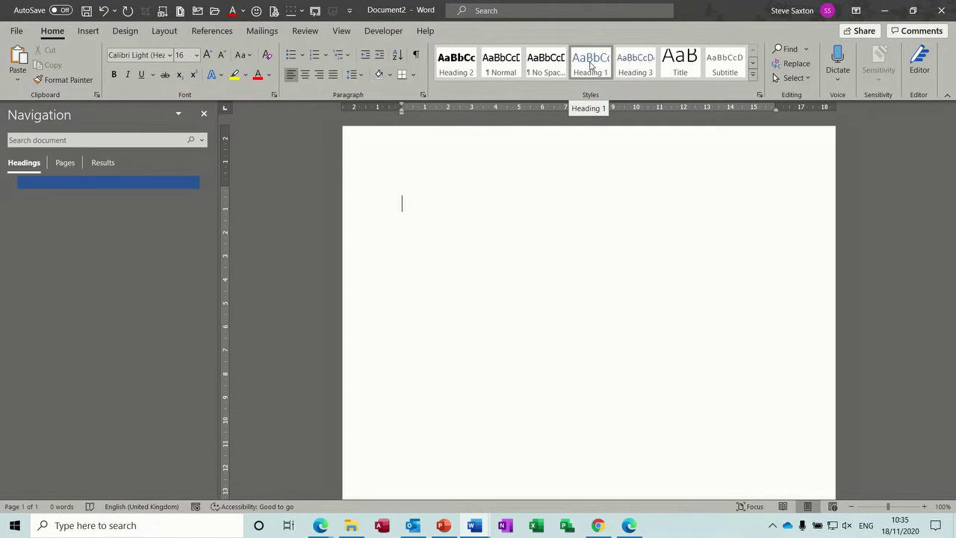
type("Introduction")
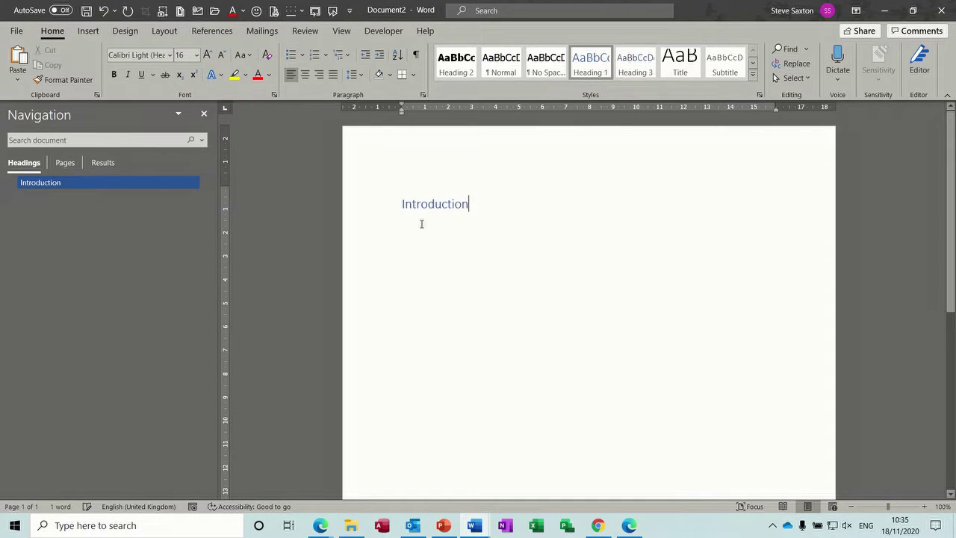
Step: Select the Introduction heading and modify the Heading 1 style to use bold text in the black theme colour
left_click(372, 209)
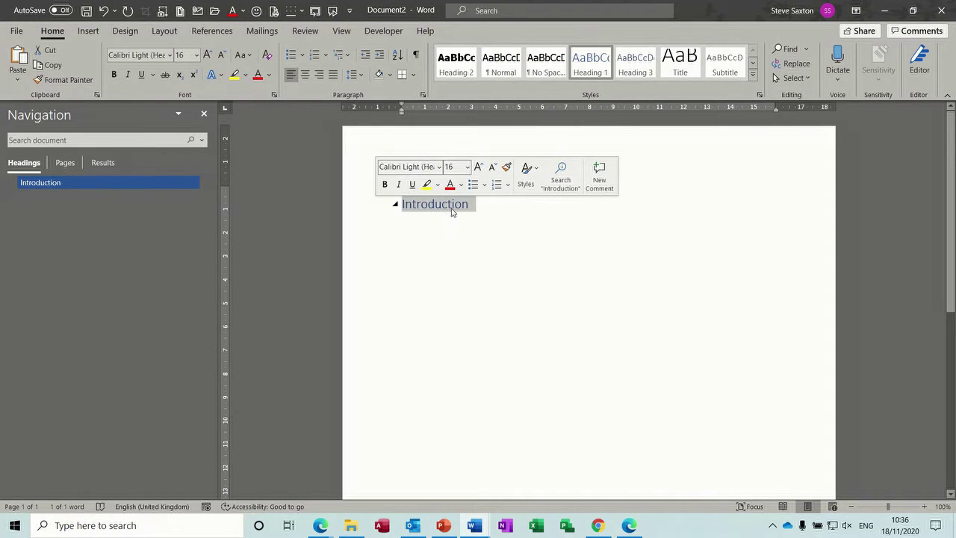
left_click(429, 258)
left_click(384, 210)
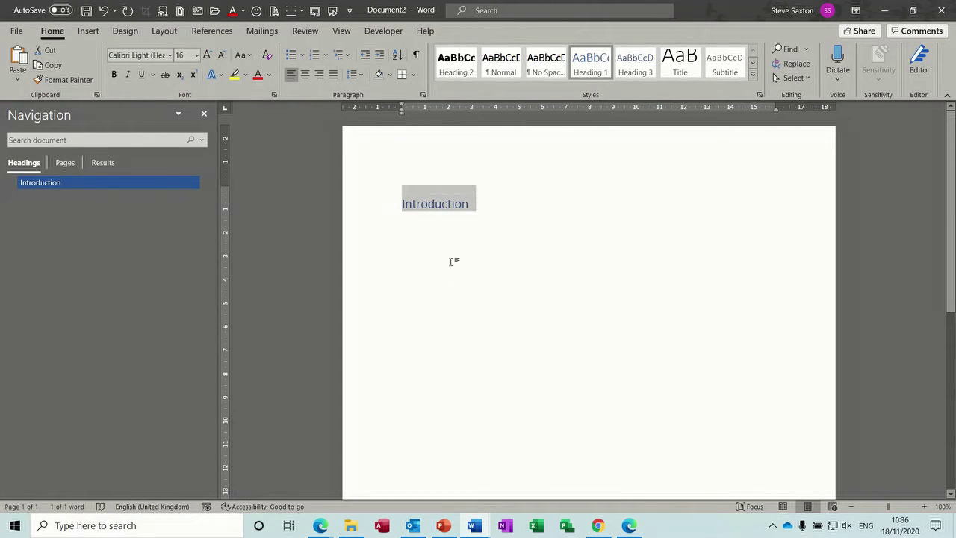
mouse_move(411, 188)
right_click(590, 71)
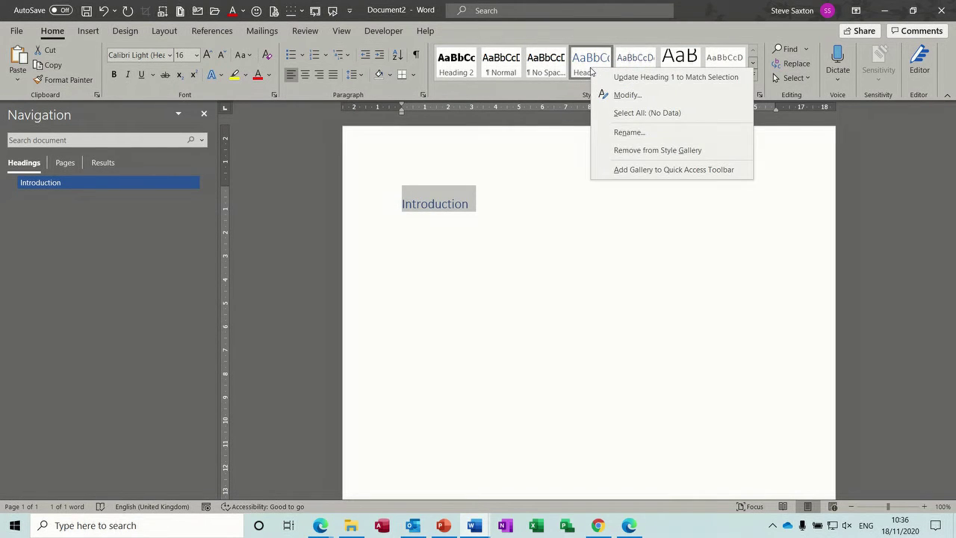
left_click(624, 95)
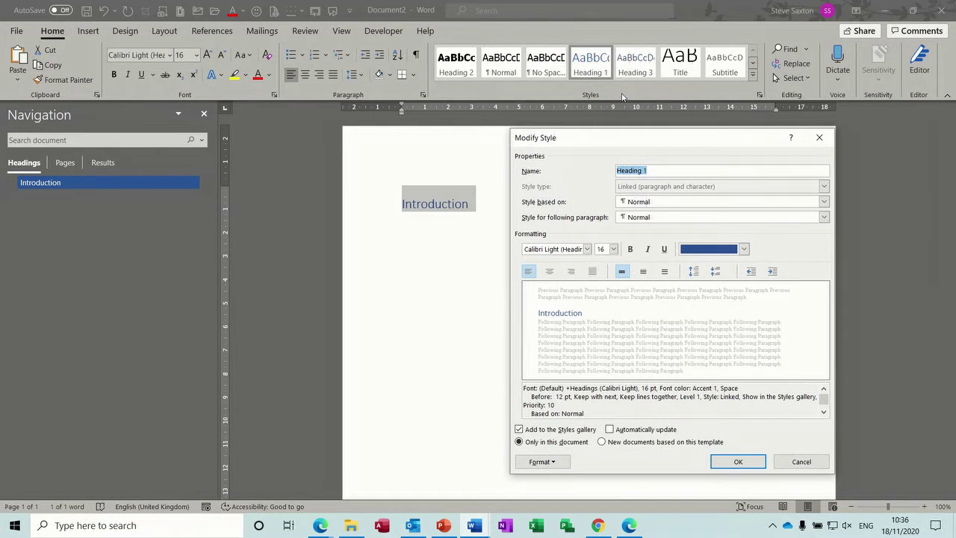
left_click(744, 249)
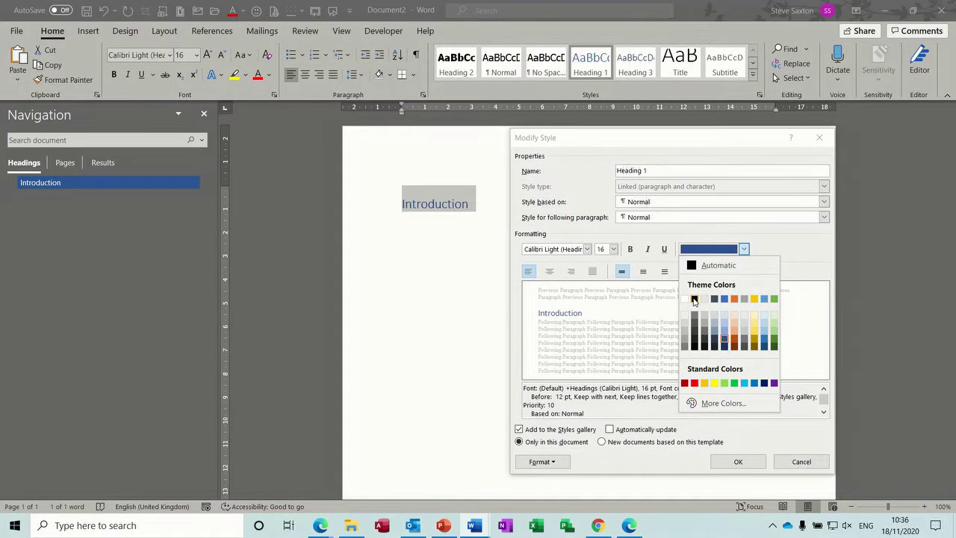
left_click(694, 299)
left_click(631, 251)
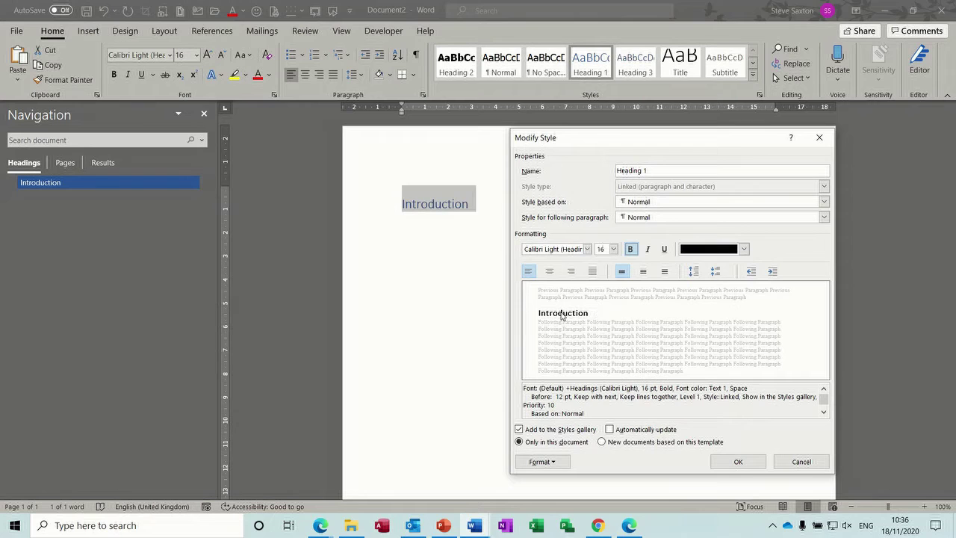
Step: Set the Heading 1 style's font to Tahoma at size 12
left_click(586, 249)
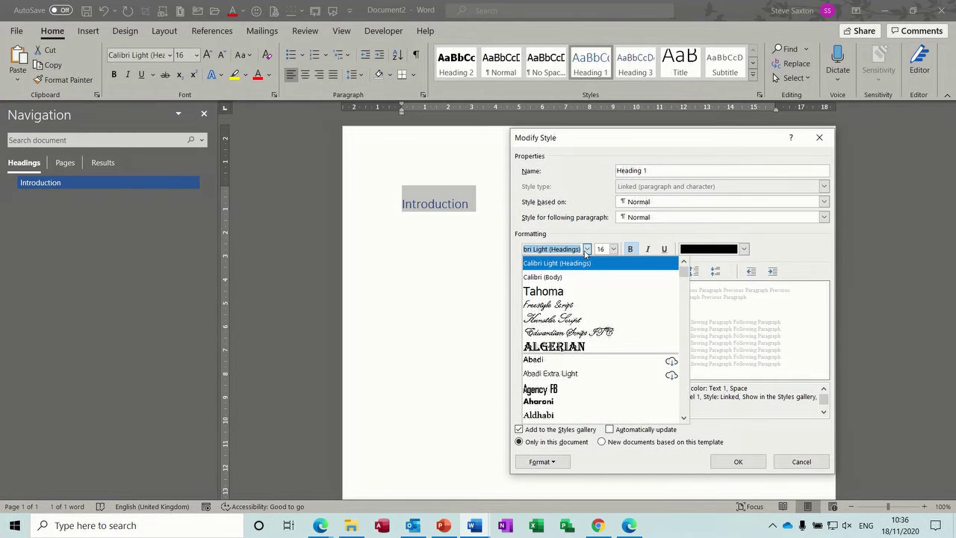
left_click(557, 291)
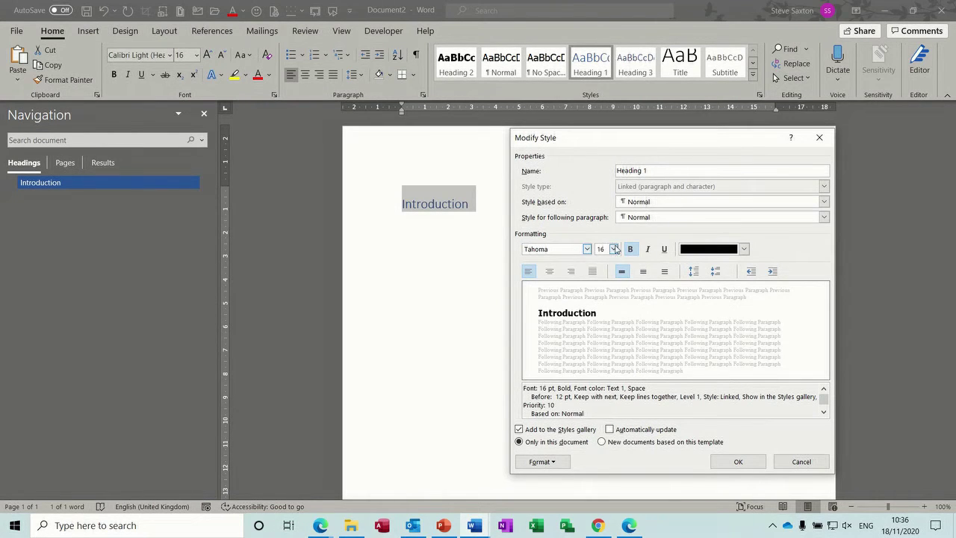
left_click(613, 249)
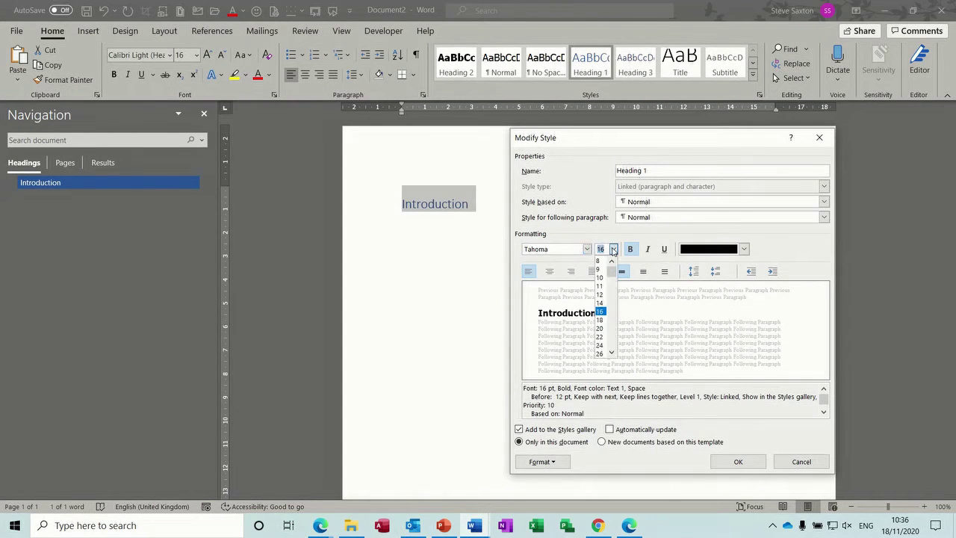
left_click(602, 296)
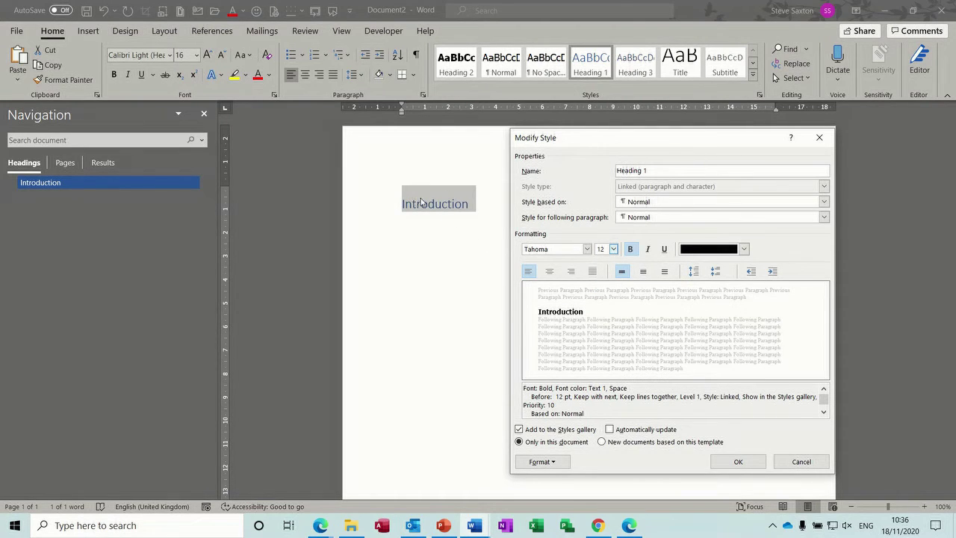
Step: Set the Heading 1 style's paragraph spacing before to 0 pt and apply the style changes
left_click(556, 461)
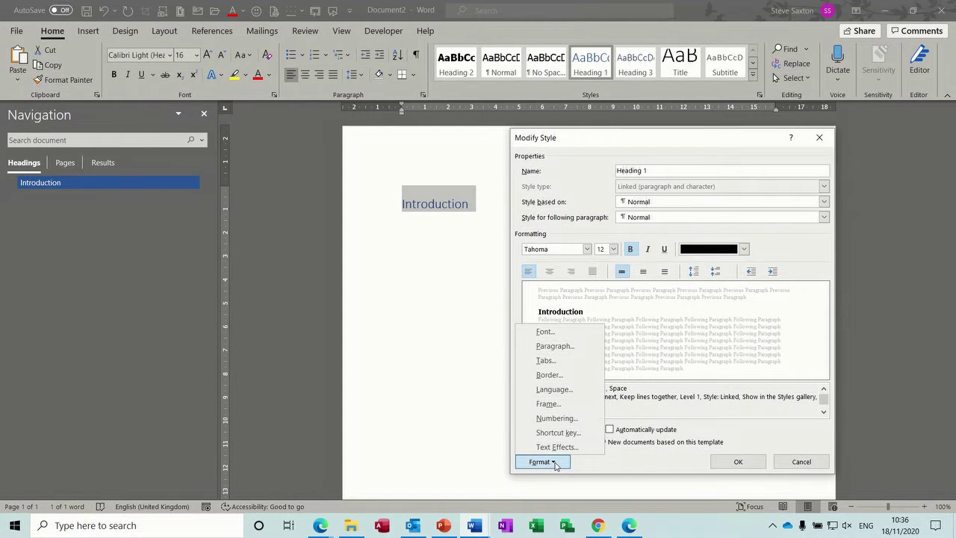
left_click(568, 347)
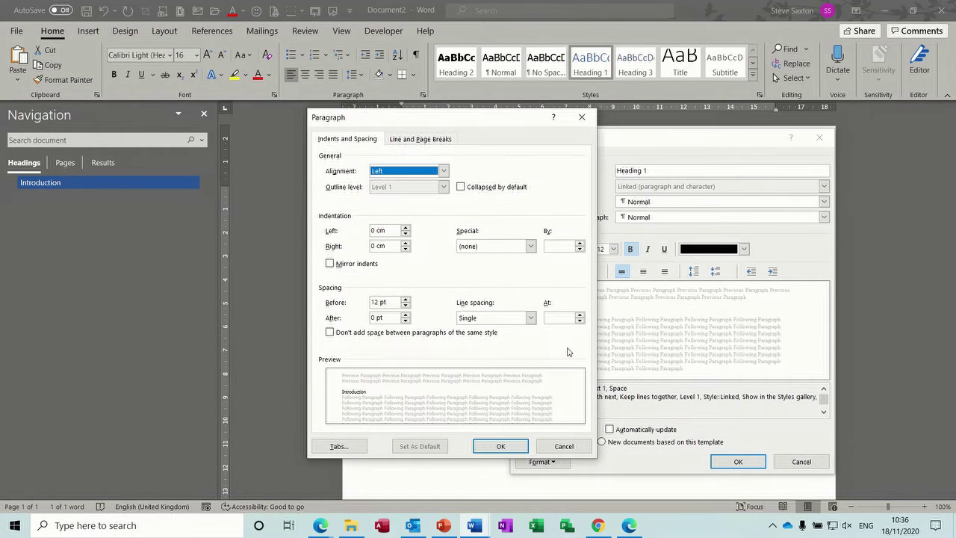
left_click(406, 305)
left_click(406, 305)
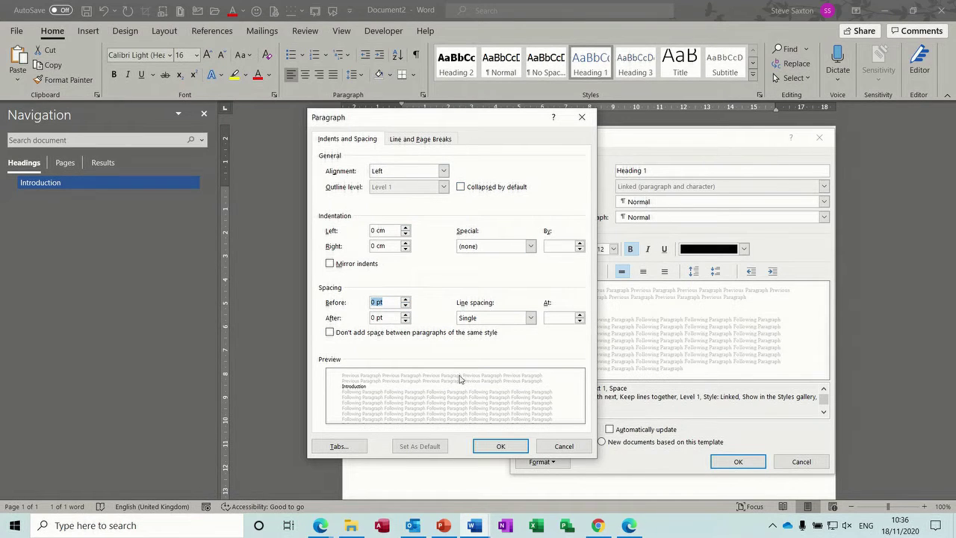
left_click(494, 449)
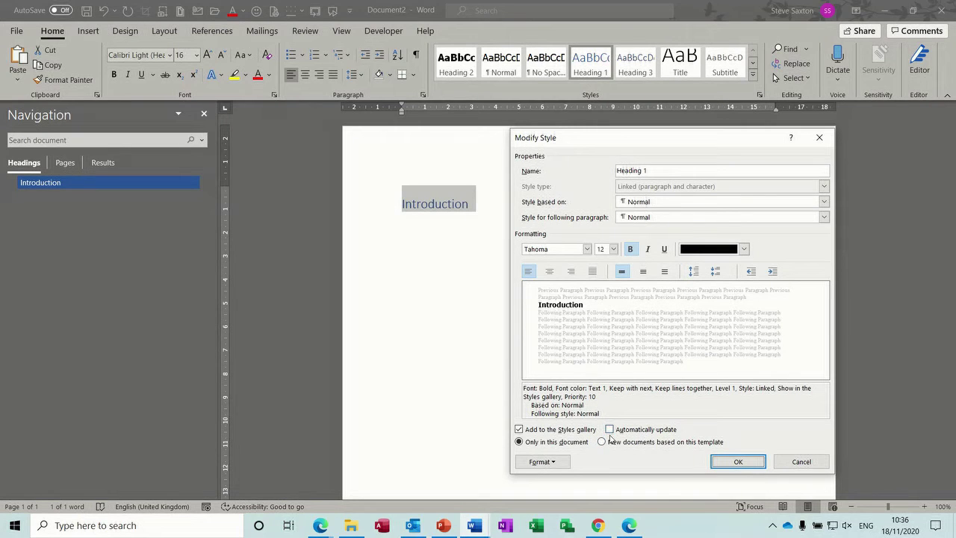
left_click(737, 462)
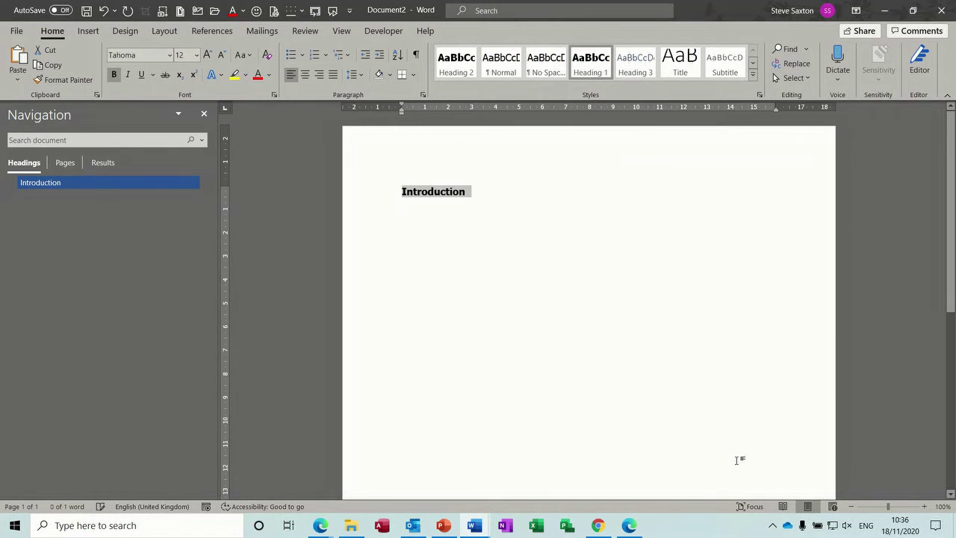
Step: Insert the saved "intro" text entry as a Normal paragraph below the Introduction heading
left_click(486, 194)
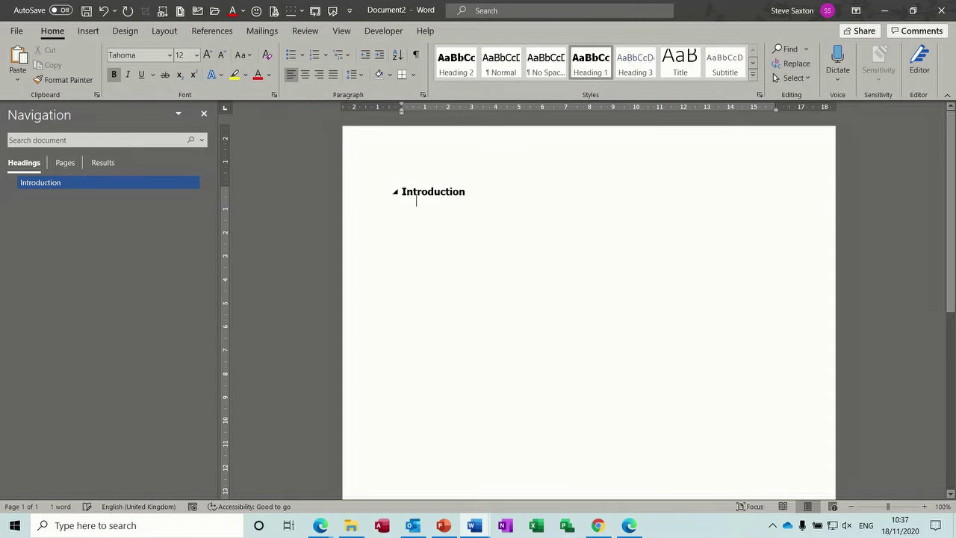
key("Return")
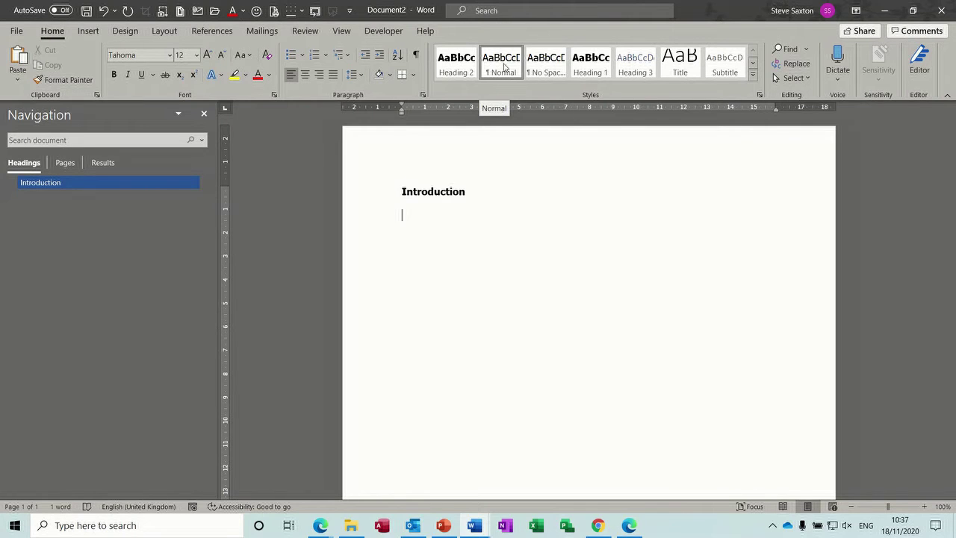
type("intro")
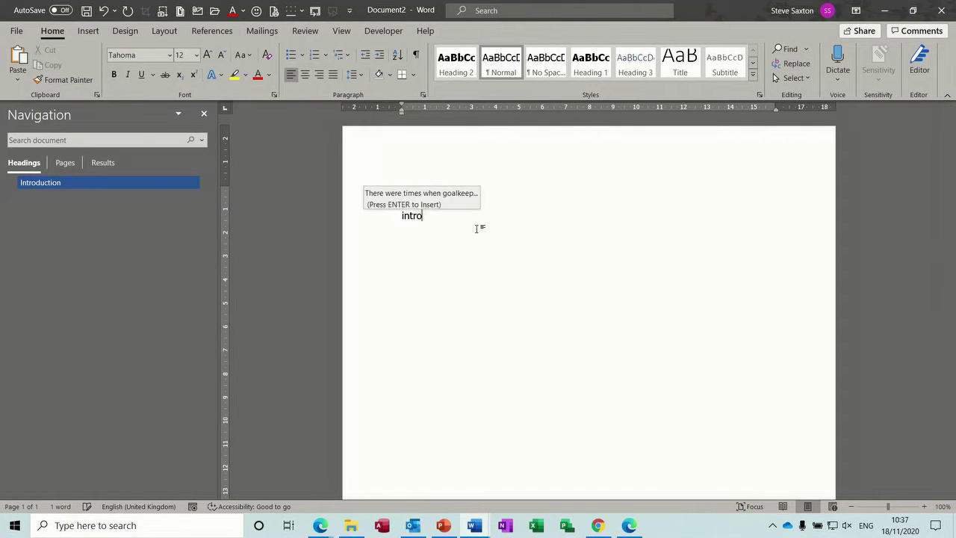
key("Return")
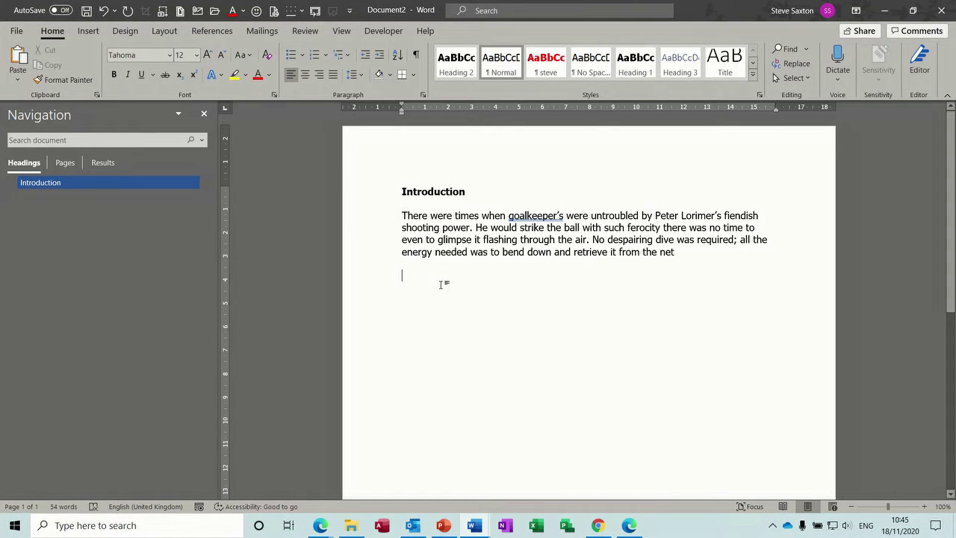
Step: Apply Heading 2 to the empty line after the introduction paragraph and review that style's formatting and paragraph settings
left_click(461, 69)
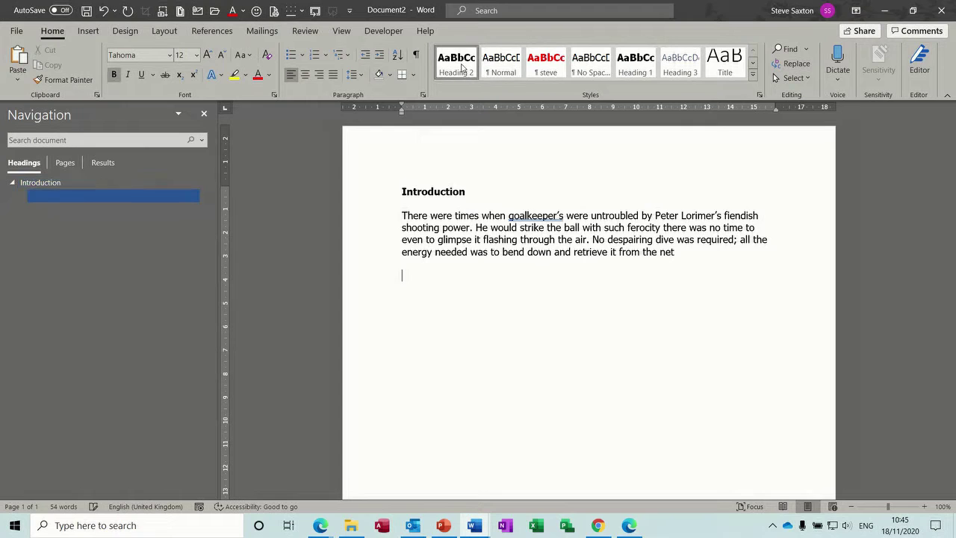
right_click(462, 69)
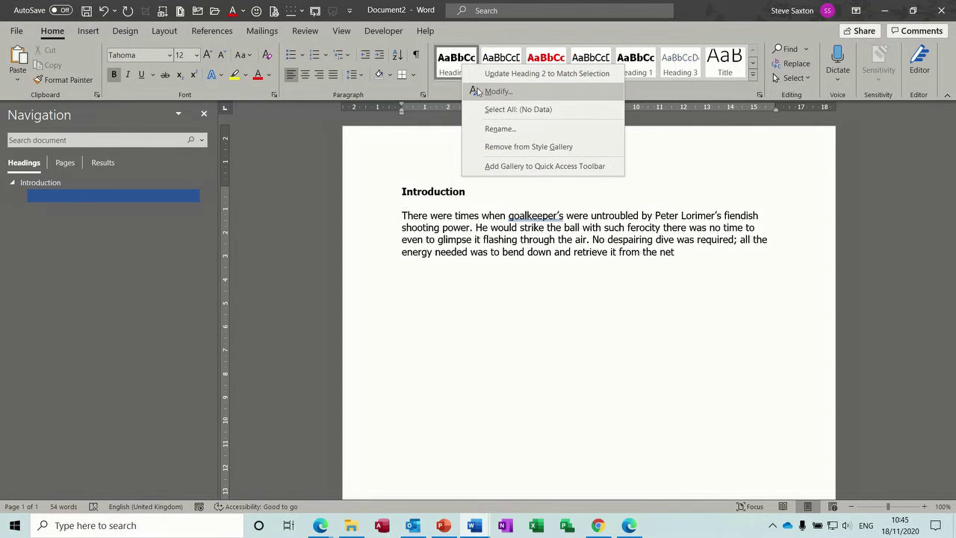
left_click(478, 91)
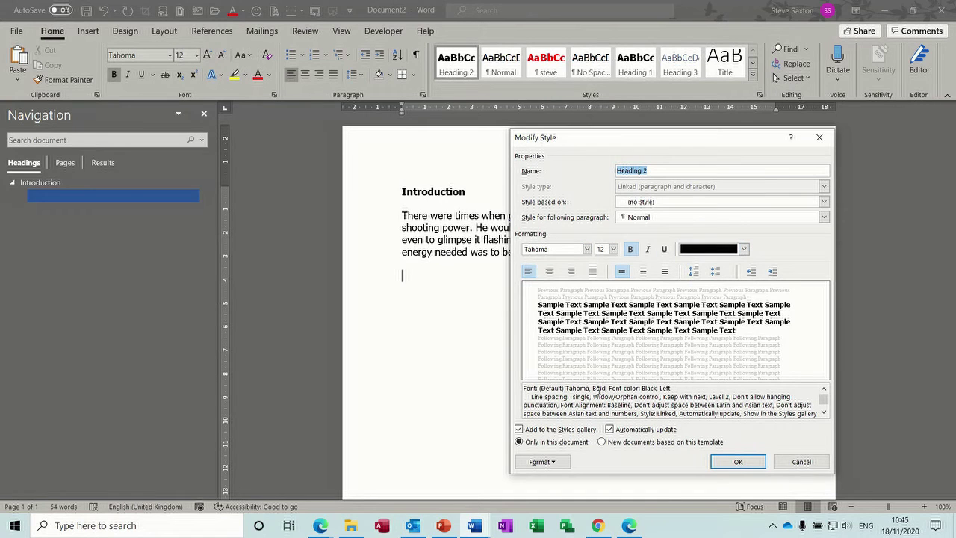
left_click(543, 462)
left_click(544, 349)
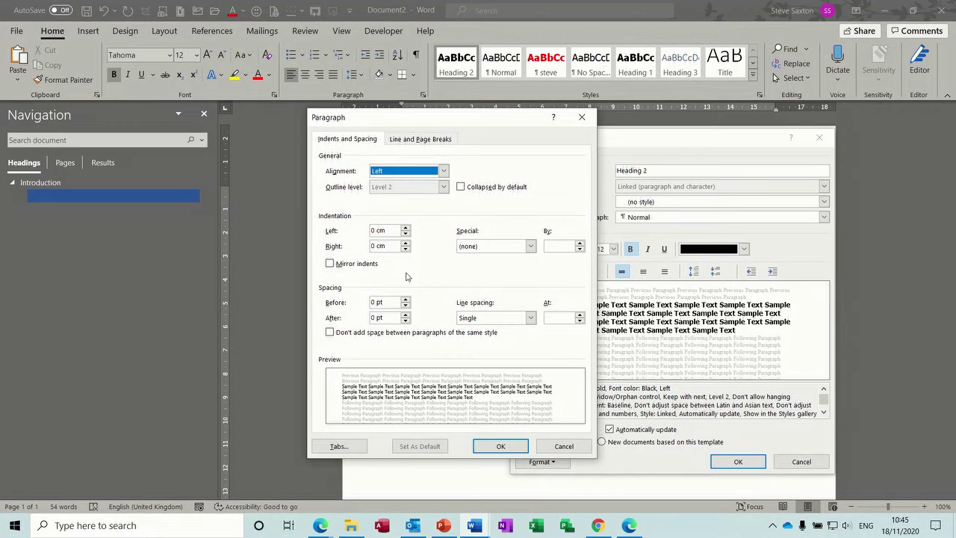
left_click(500, 446)
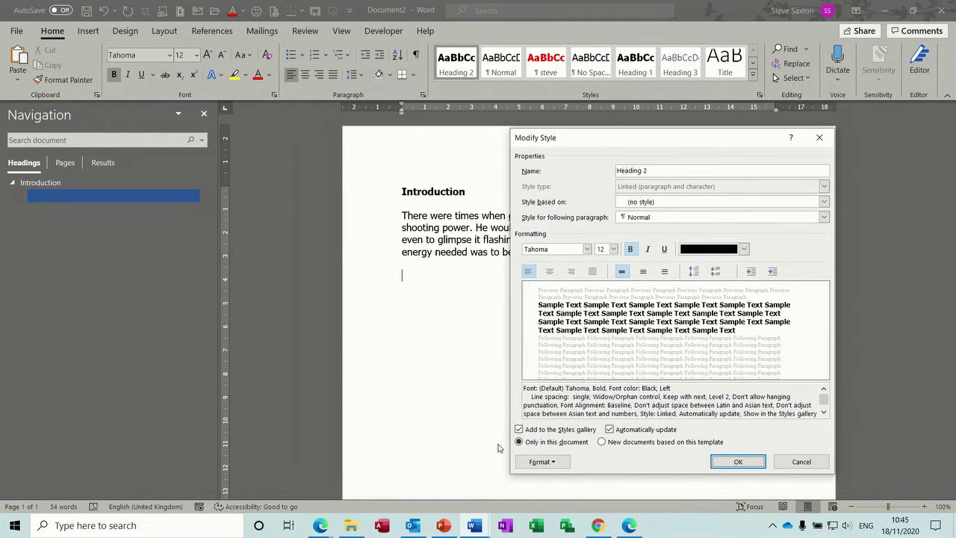
left_click(738, 463)
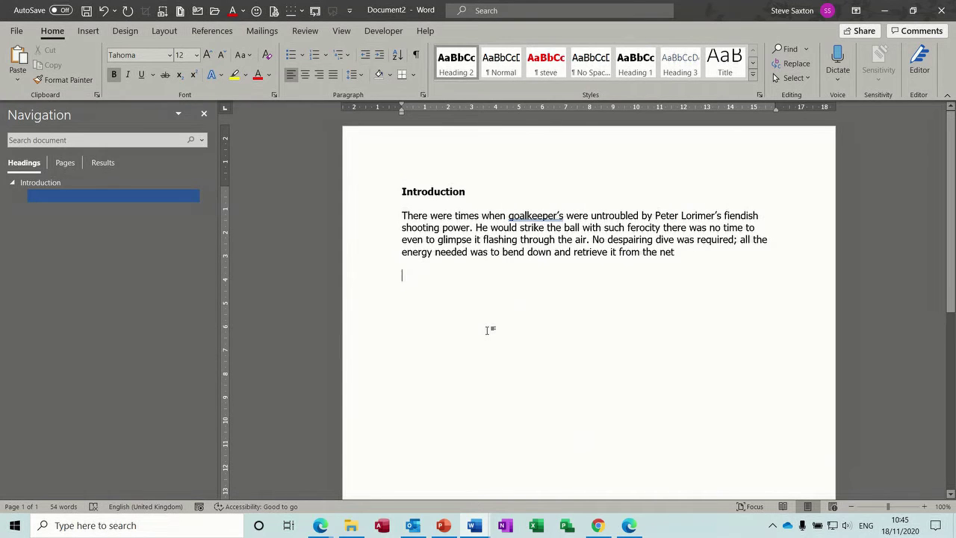
Step: Enter the heading "Part One" and insert the saved "intro" text entry beneath it
type("Part One")
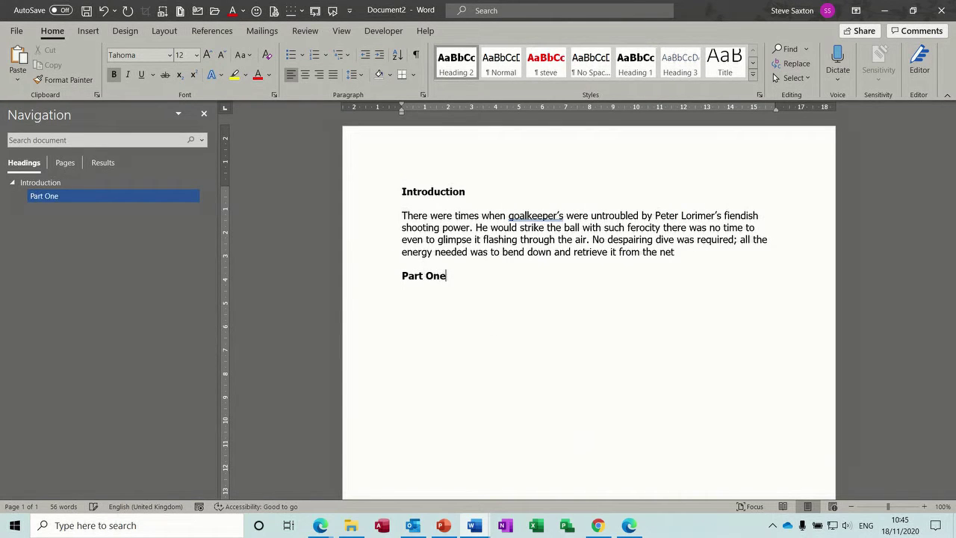
key("Return")
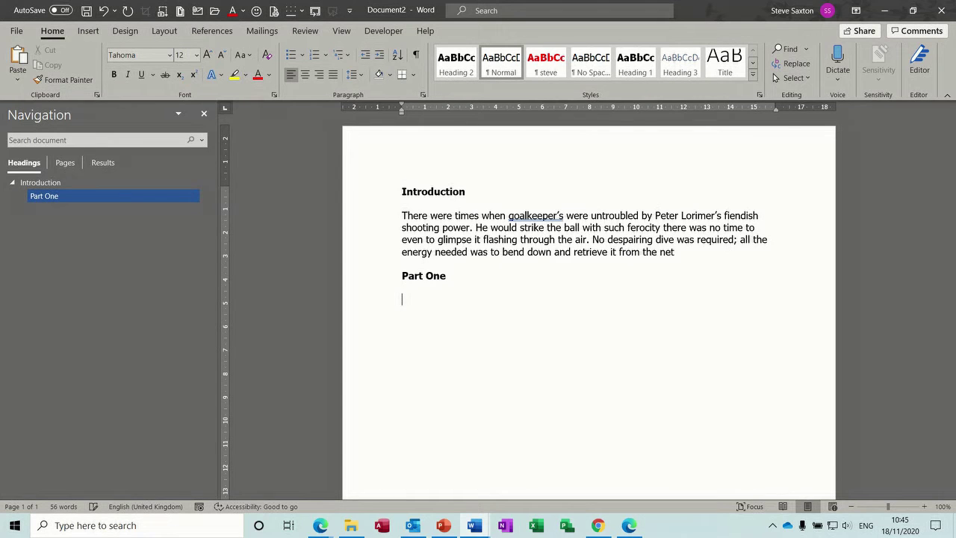
type("intro")
key("Return")
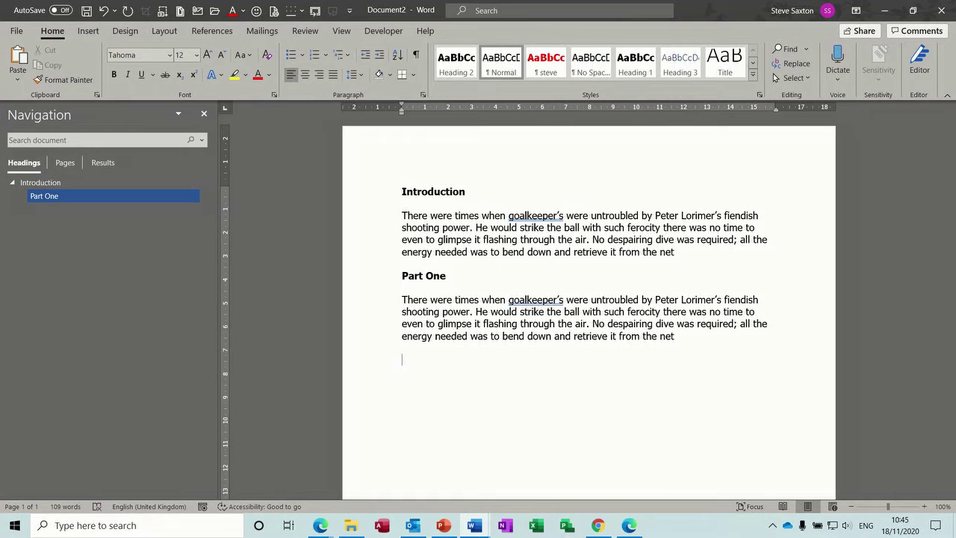
Step: Add the heading "Part Two" in the Heading 2 style and insert the saved text entry "endi" beneath it
left_click(457, 63)
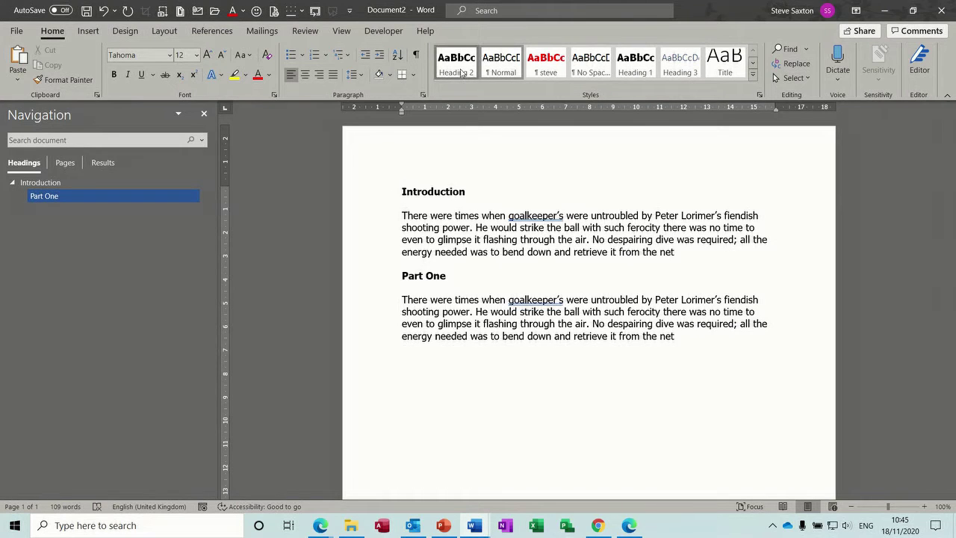
type("P")
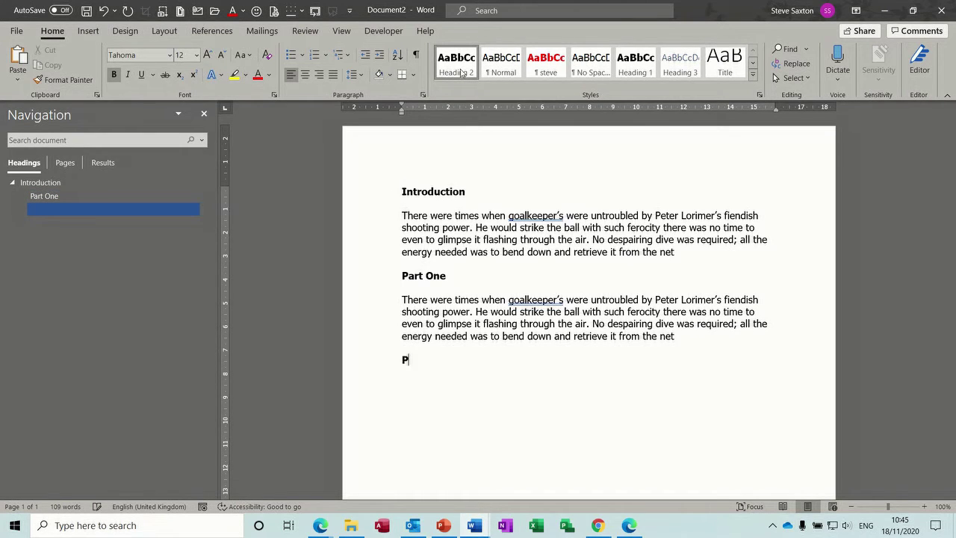
type("art Two")
key("Return")
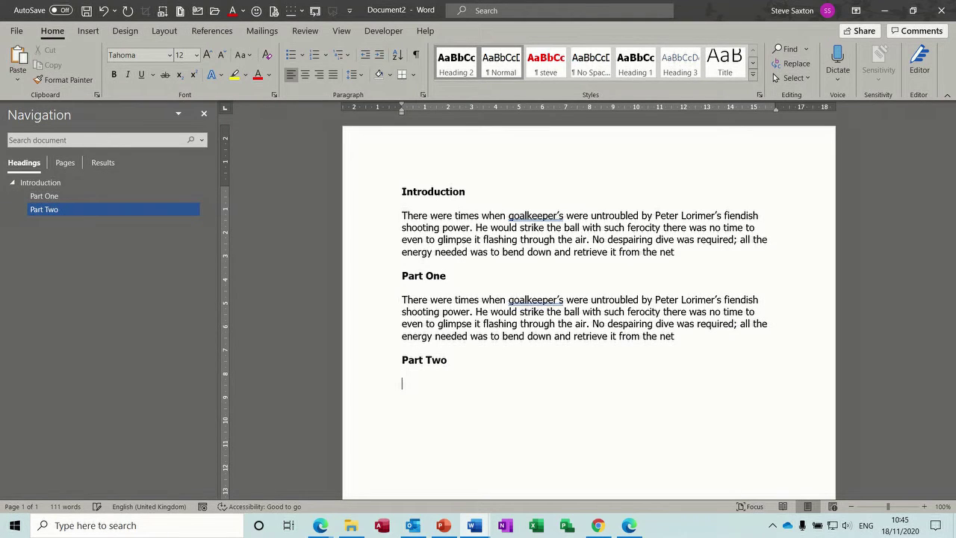
type("endi")
key("Return")
key("Return")
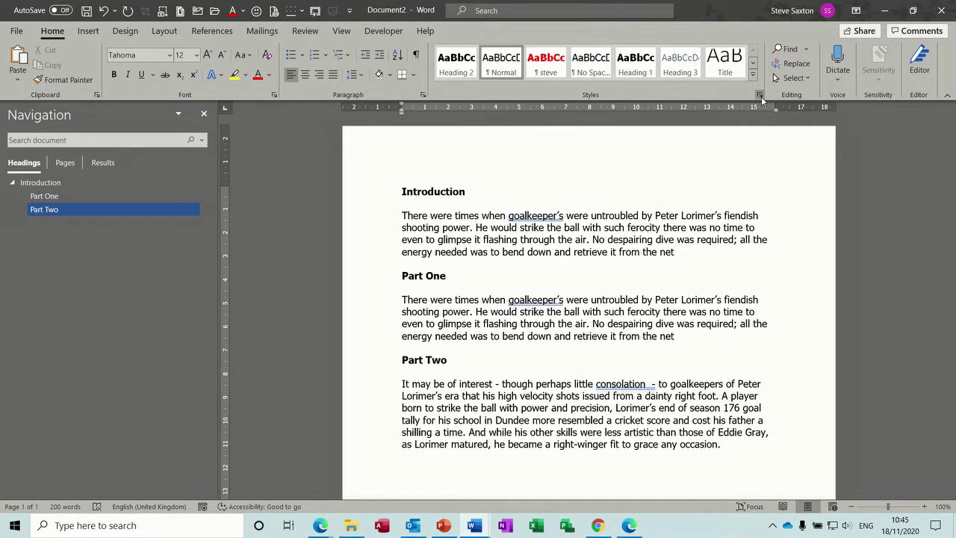
Step: Define a new paragraph style named "sax", based on Heading 2 and followed by a Normal paragraph
left_click(759, 95)
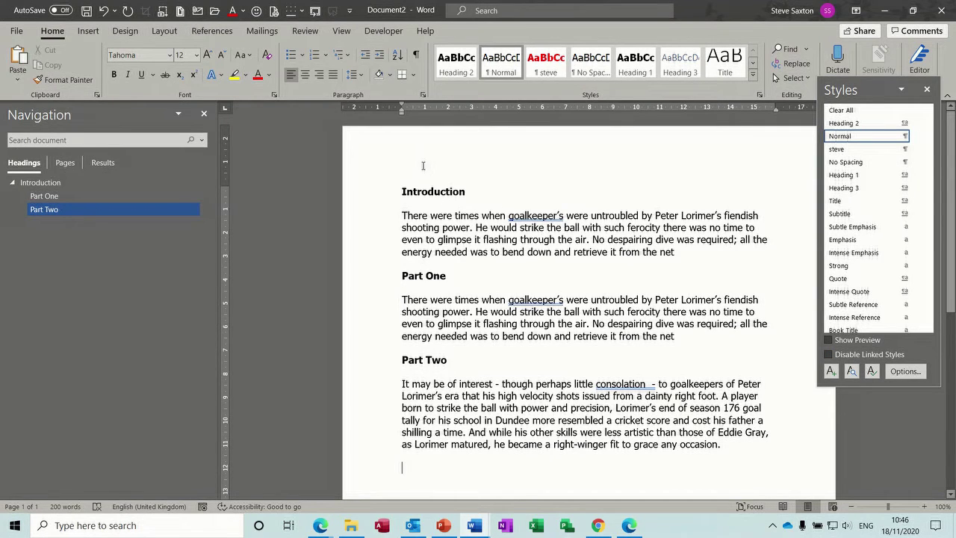
left_click(832, 373)
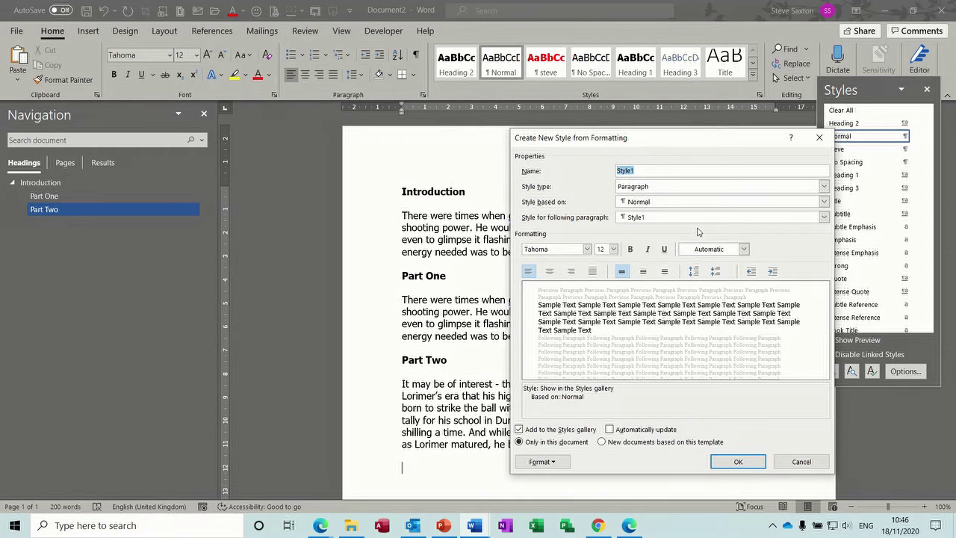
type("sax")
left_click(663, 193)
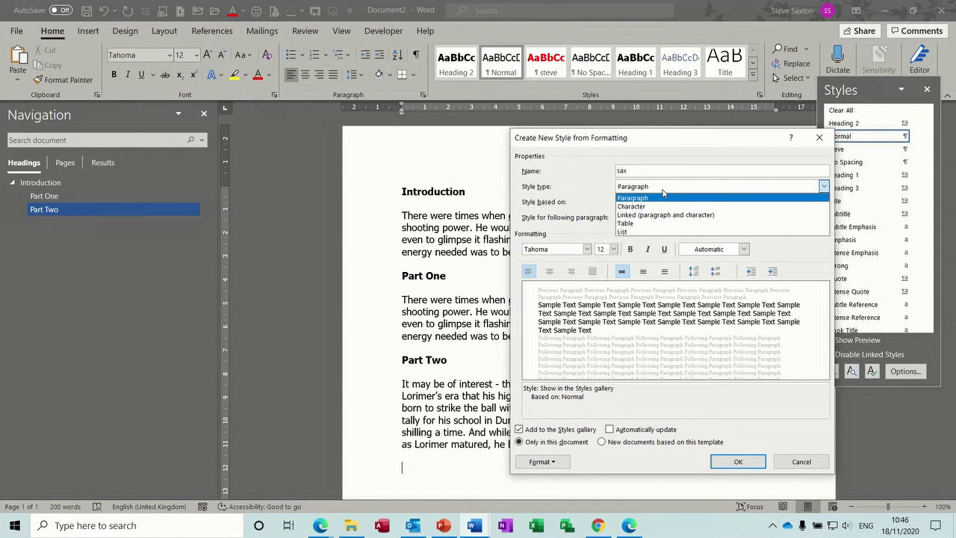
left_click(663, 194)
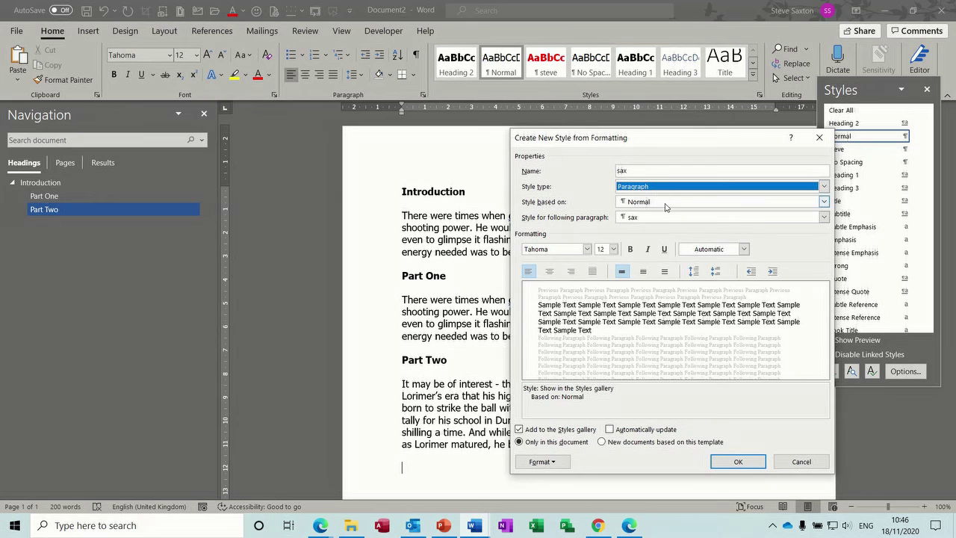
left_click(663, 205)
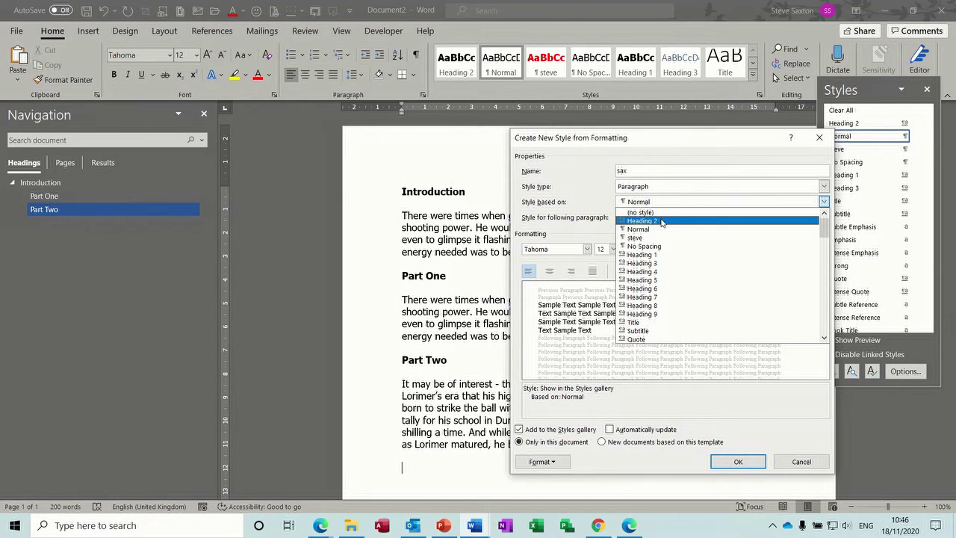
left_click(662, 221)
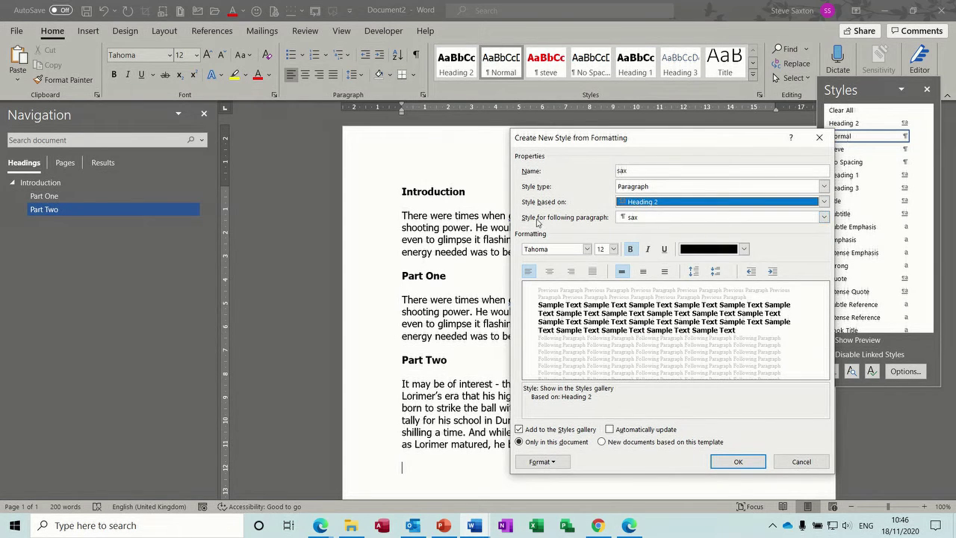
left_click(823, 217)
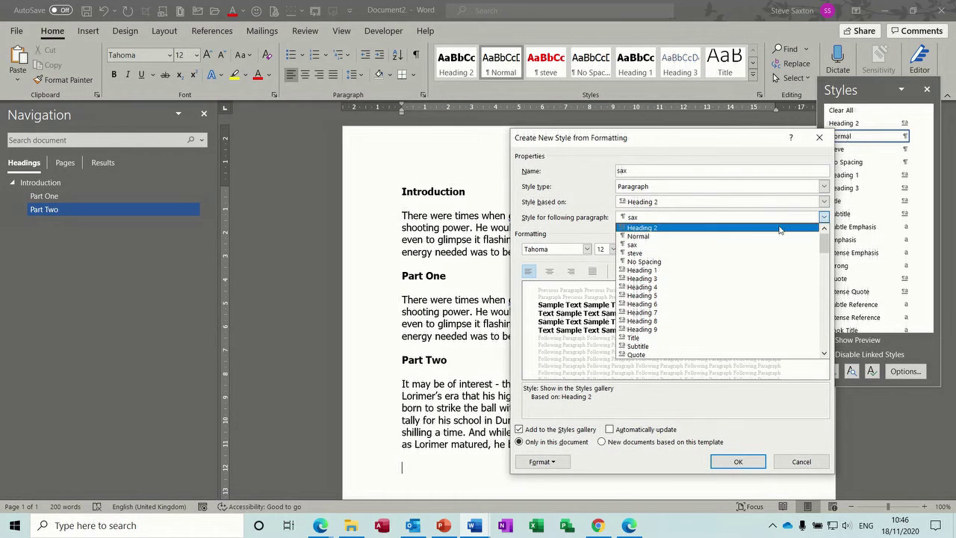
left_click(720, 237)
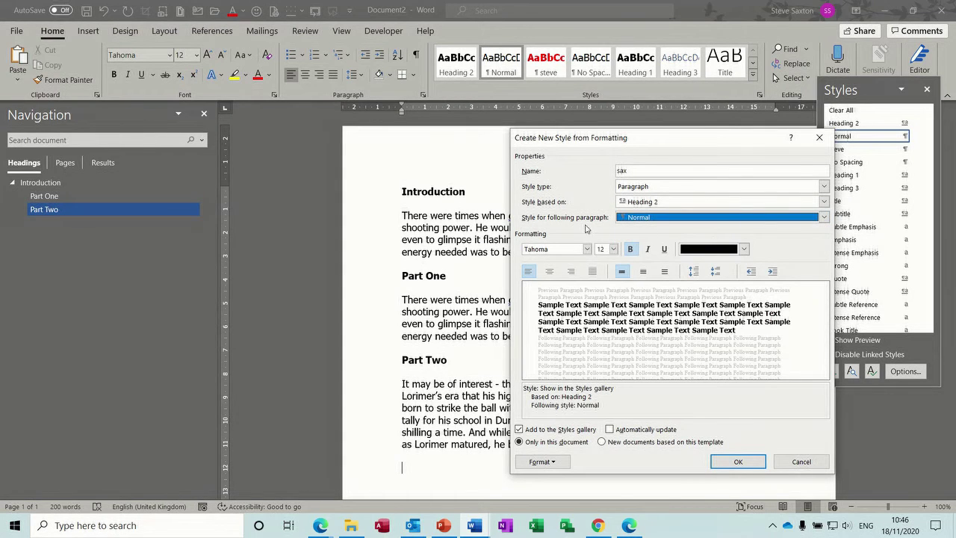
Step: Set the "sax" style's font colour to a light green shade of Accent 6, after trying yellow
left_click(744, 249)
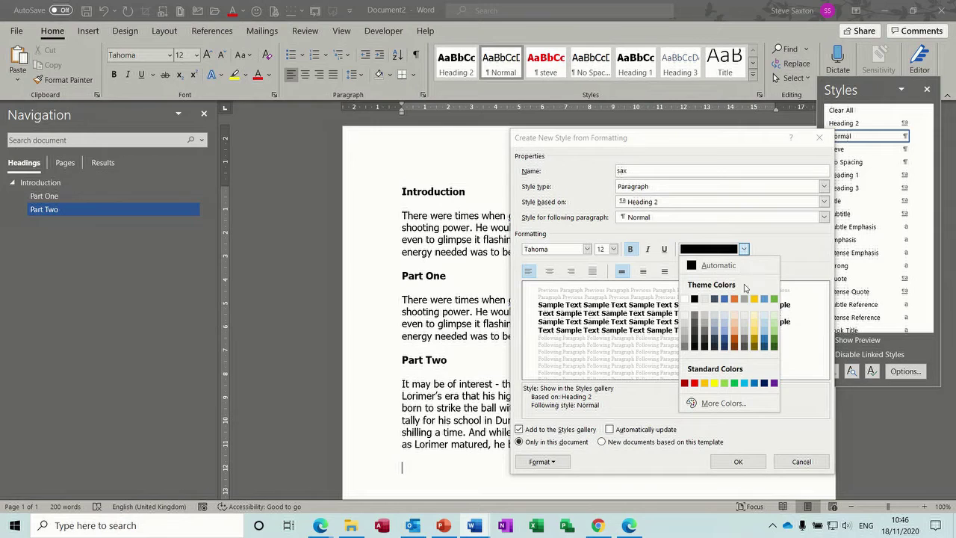
left_click(714, 384)
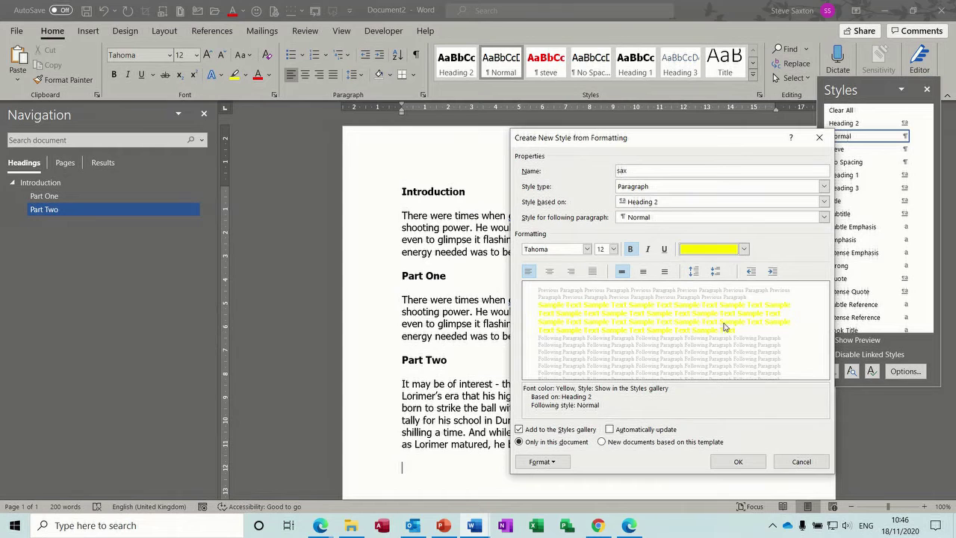
left_click(743, 250)
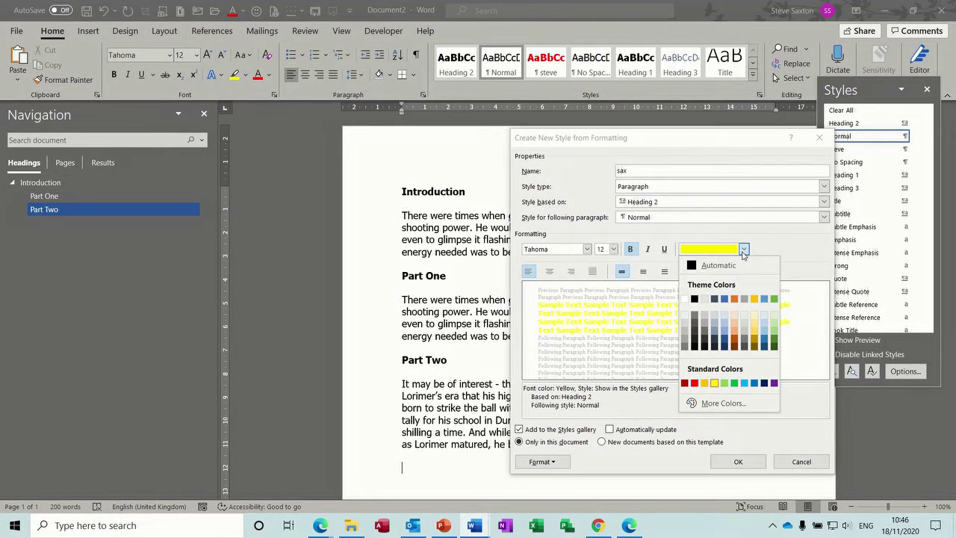
left_click(774, 335)
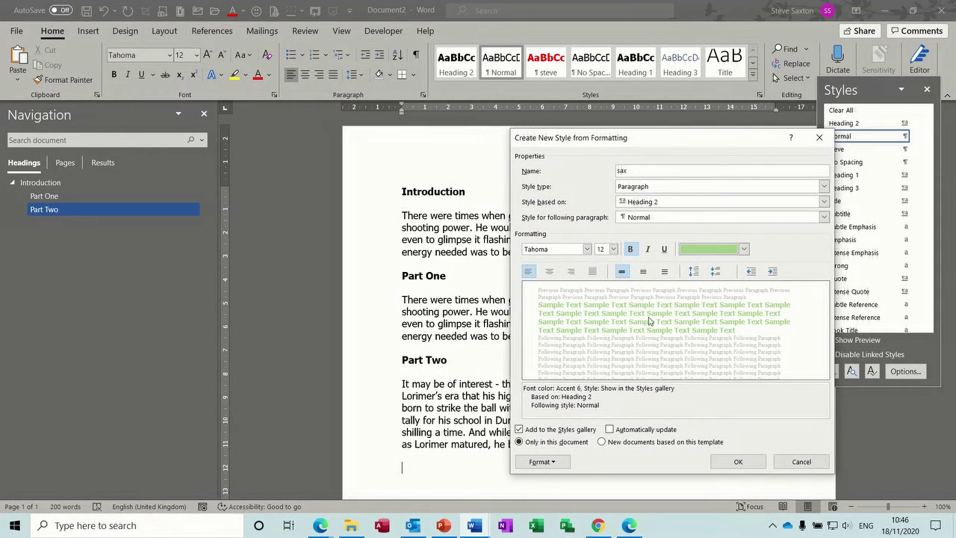
Step: Review the "sax" style's paragraph settings and save the new style
left_click(560, 462)
left_click(557, 341)
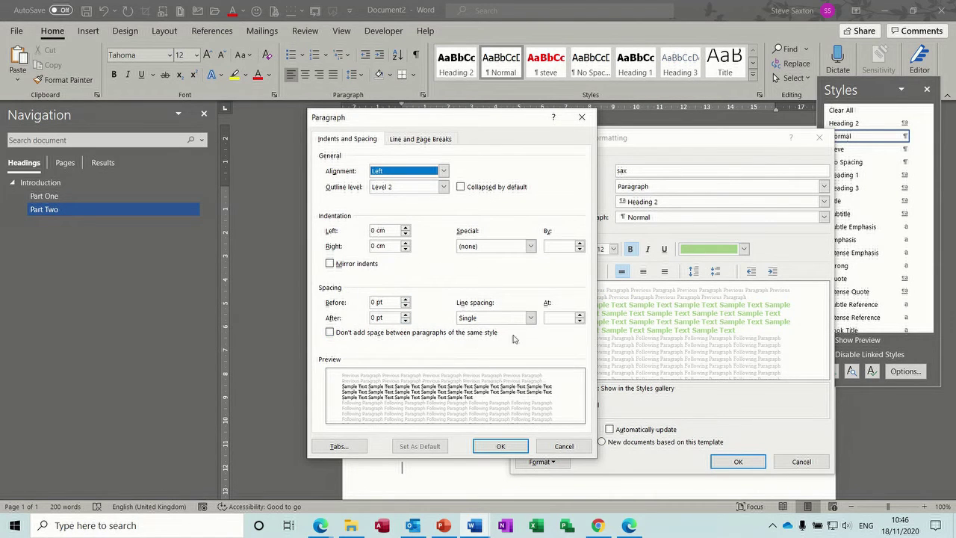
left_click(503, 447)
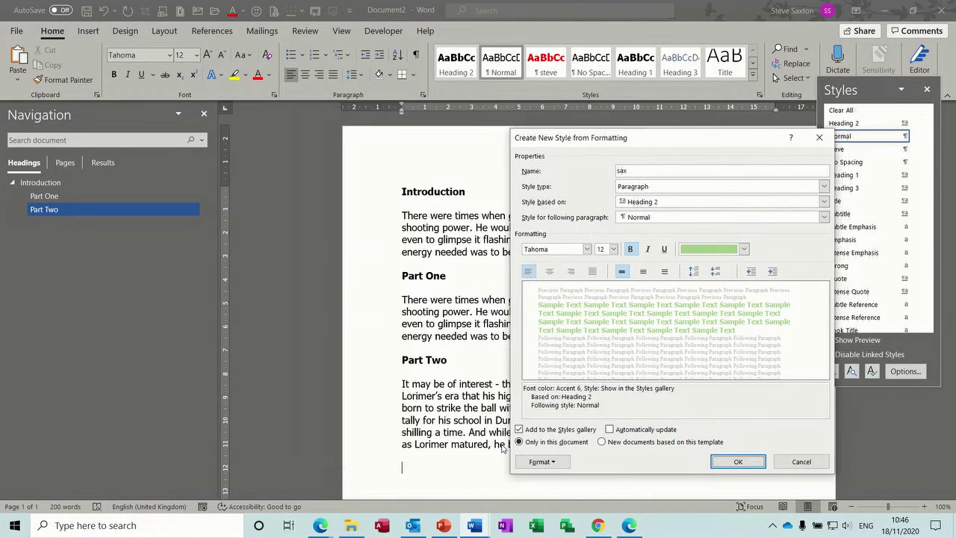
left_click(733, 463)
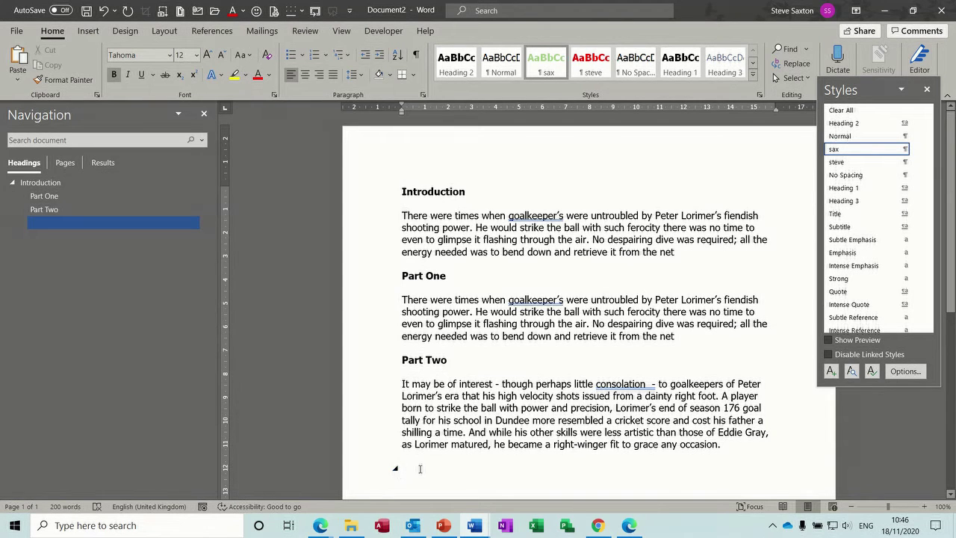
Step: Enter the heading "Part Three" in the "sax" style and insert the saved "intro" text entry beneath it
type("Part Three")
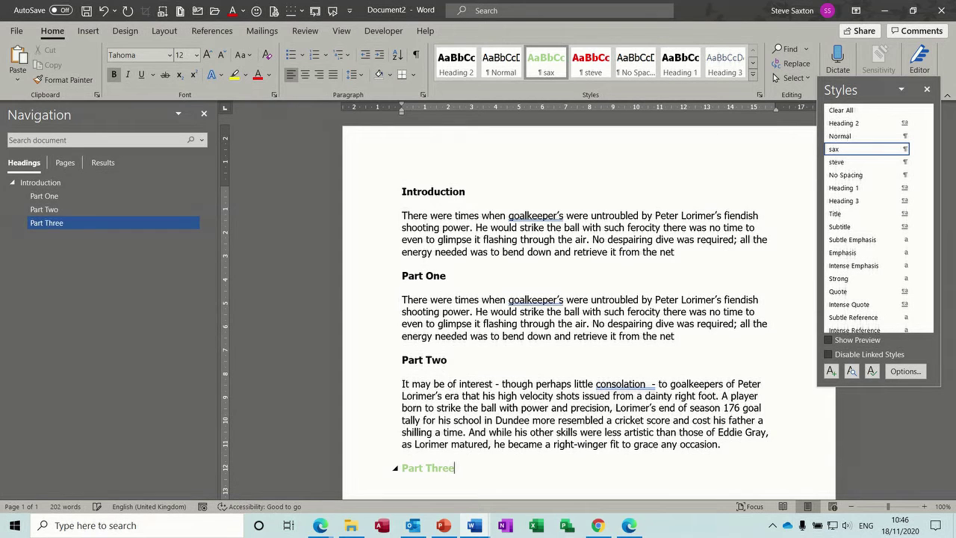
key("Return")
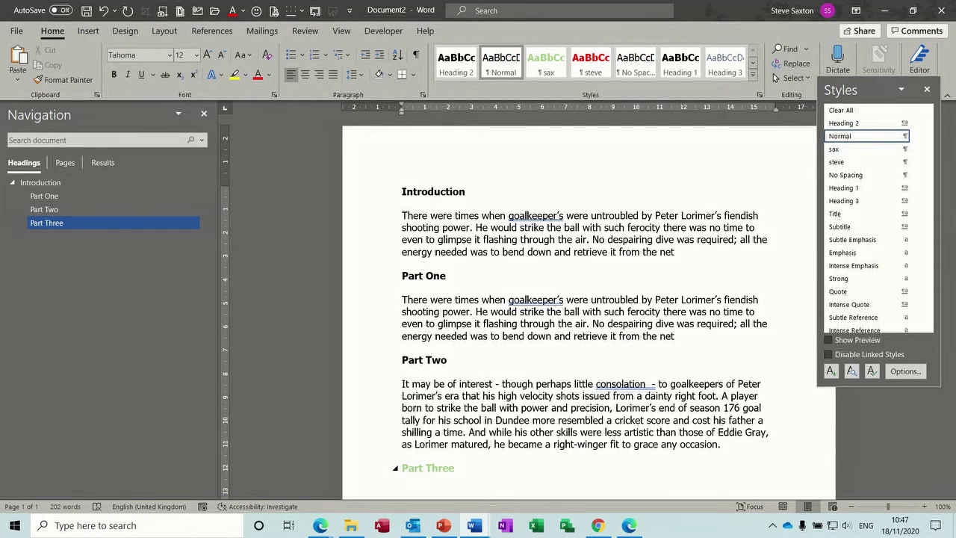
type("intro")
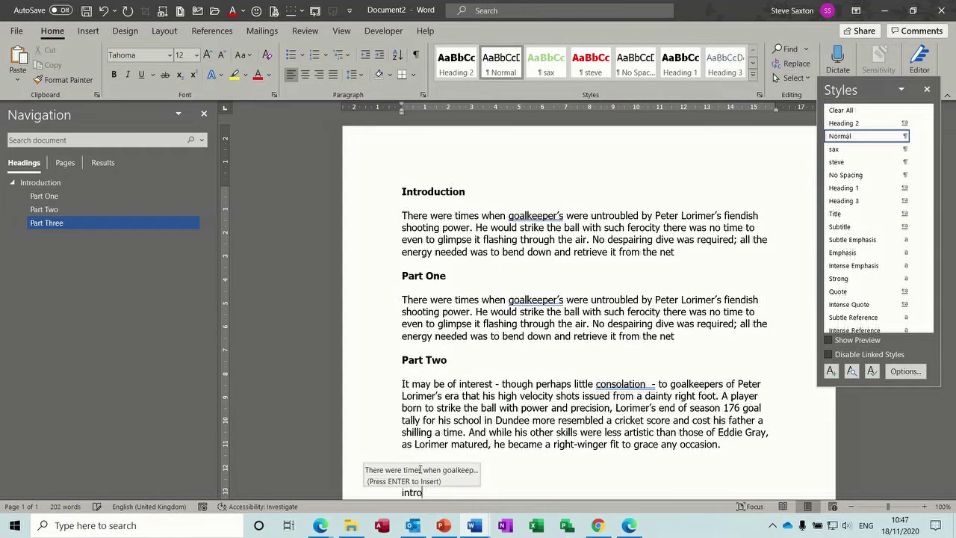
key("Return")
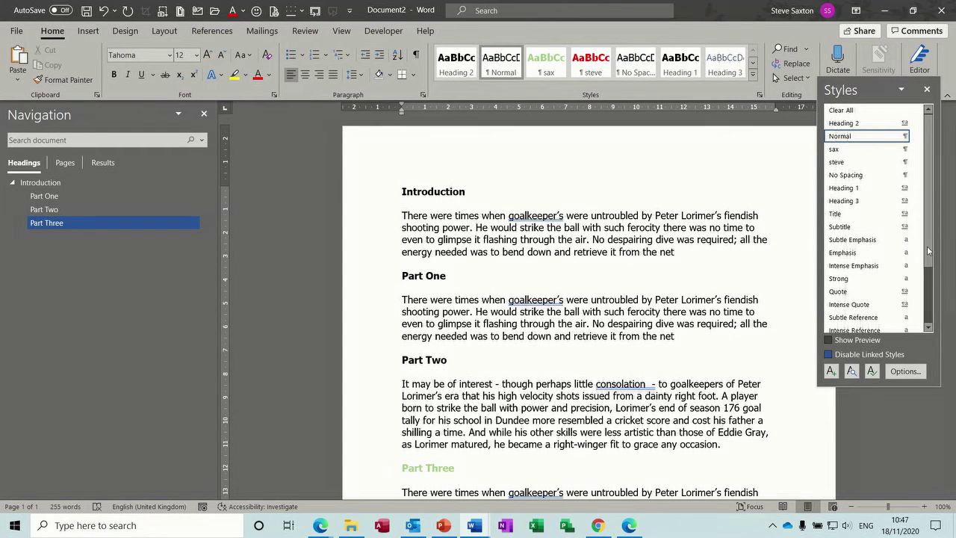
left_click(927, 89)
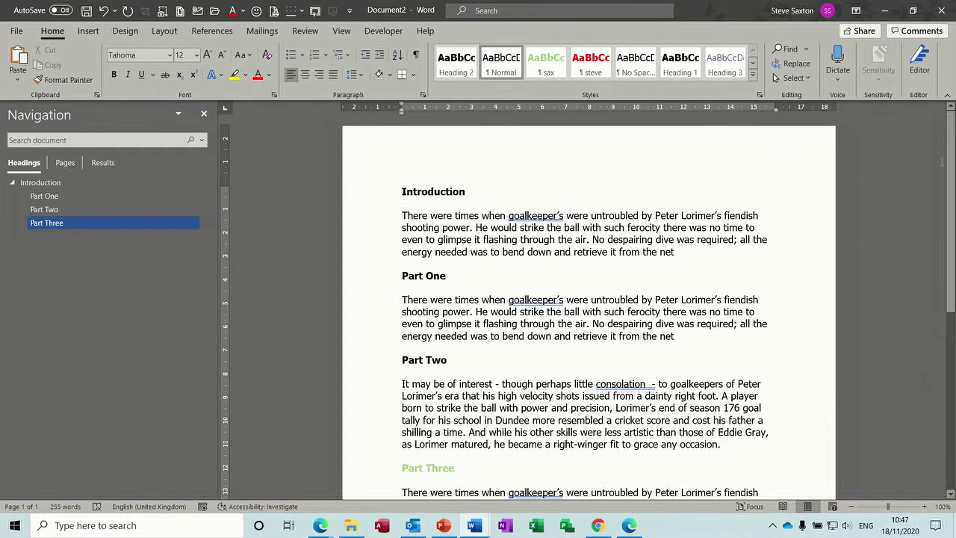
Step: Add an empty line above the Introduction heading and format it in the Normal style
scroll(946, 167, "down", 3)
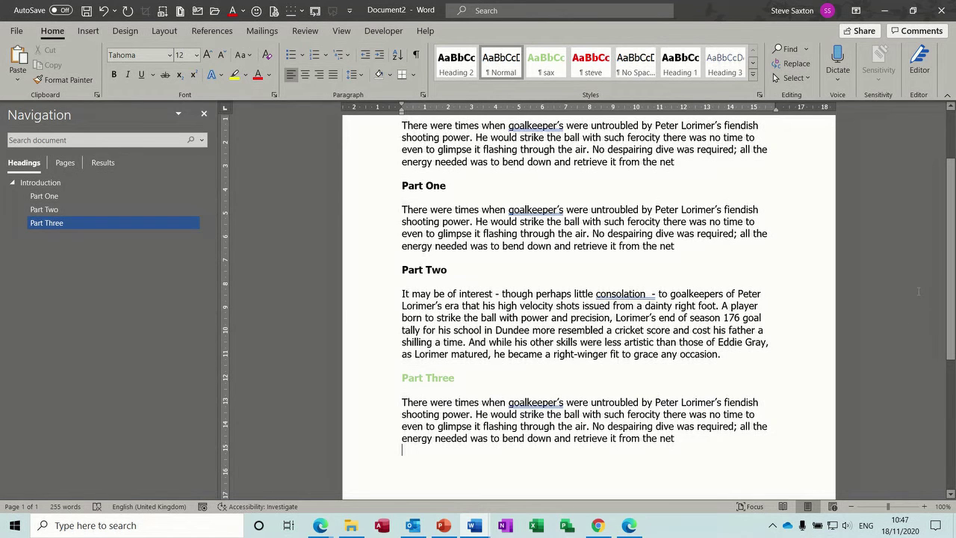
scroll(595, 178, "up", 3)
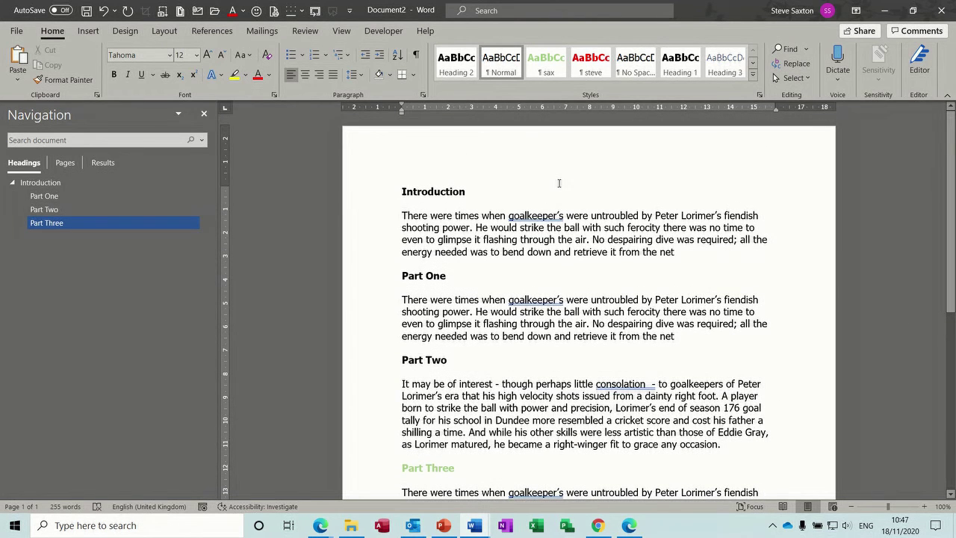
left_click(402, 190)
key("Return")
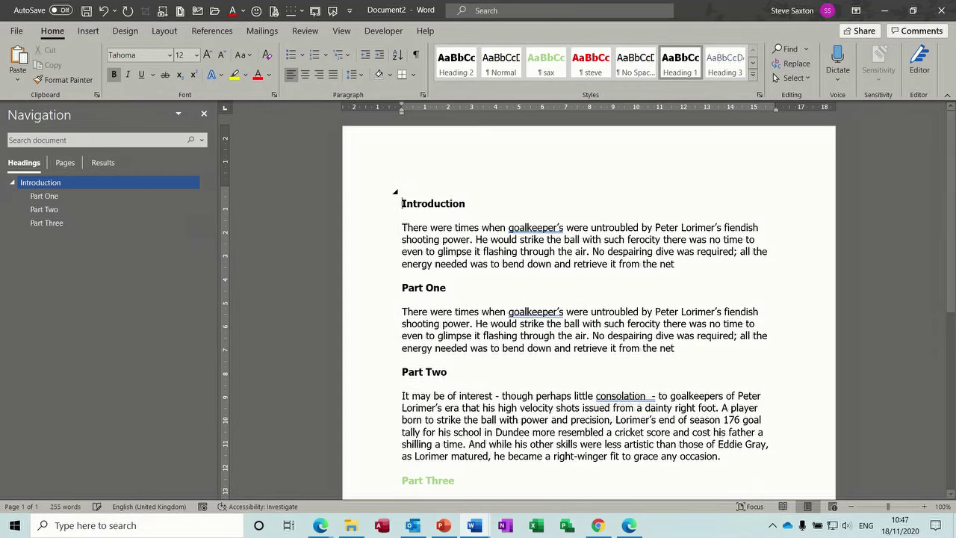
left_click(378, 193)
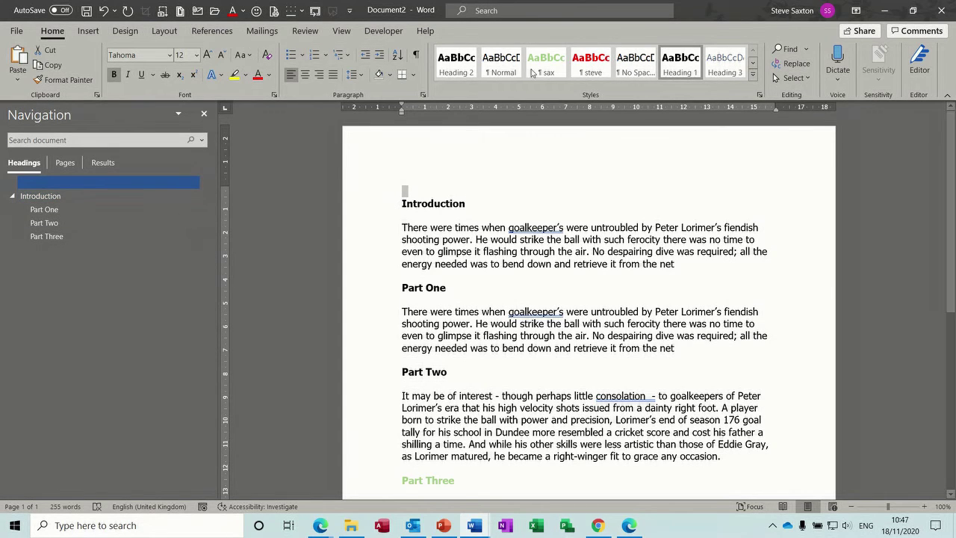
left_click(506, 66)
left_click(406, 193)
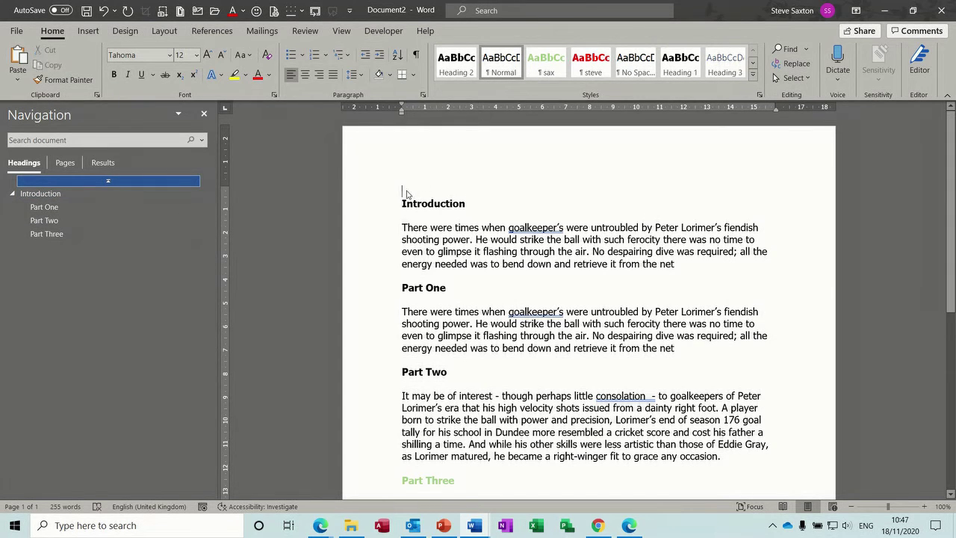
Step: Insert an Automatic Table 1 table of contents on the empty line above the Introduction heading
left_click(213, 31)
left_click(28, 61)
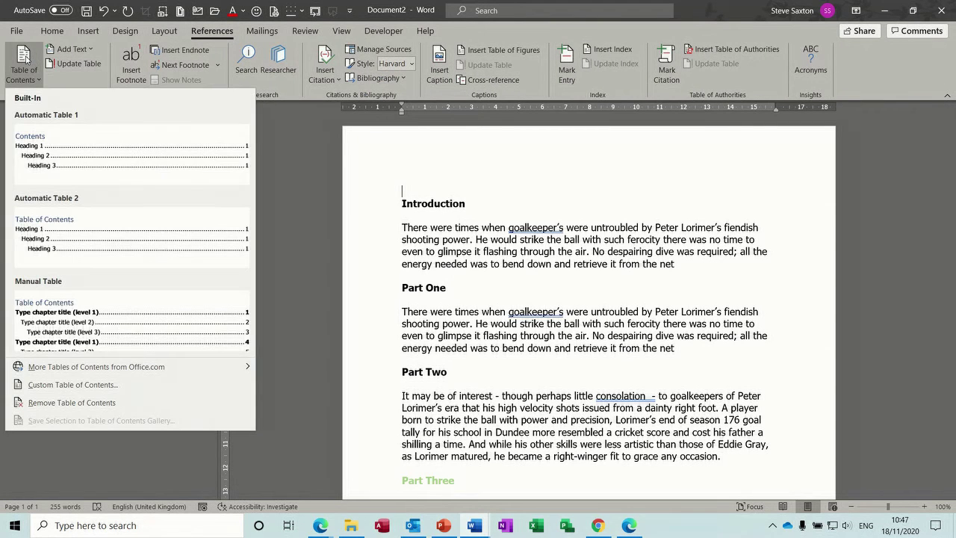
left_click(101, 157)
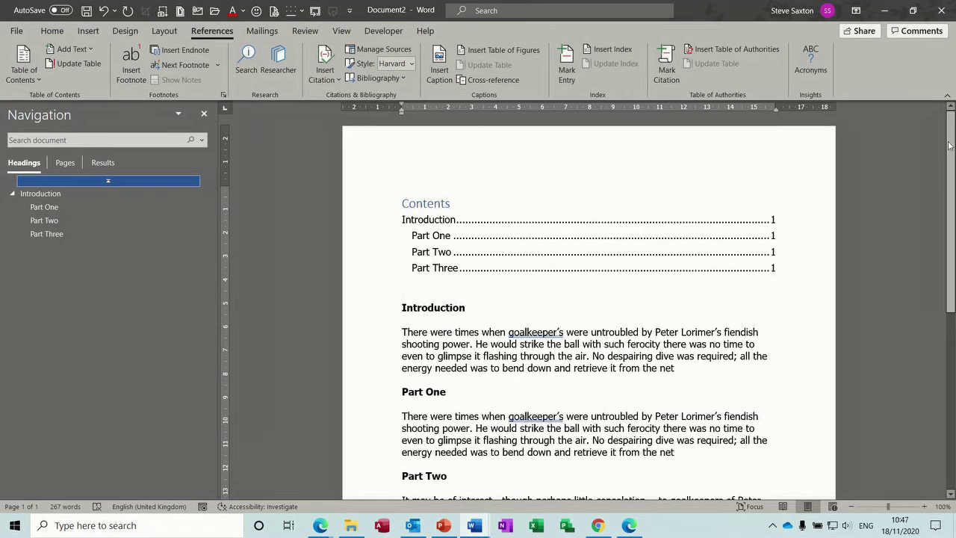
Step: Compare the table of contents entries with the headings down to the end of the document
scroll(812, 310, "down", 6)
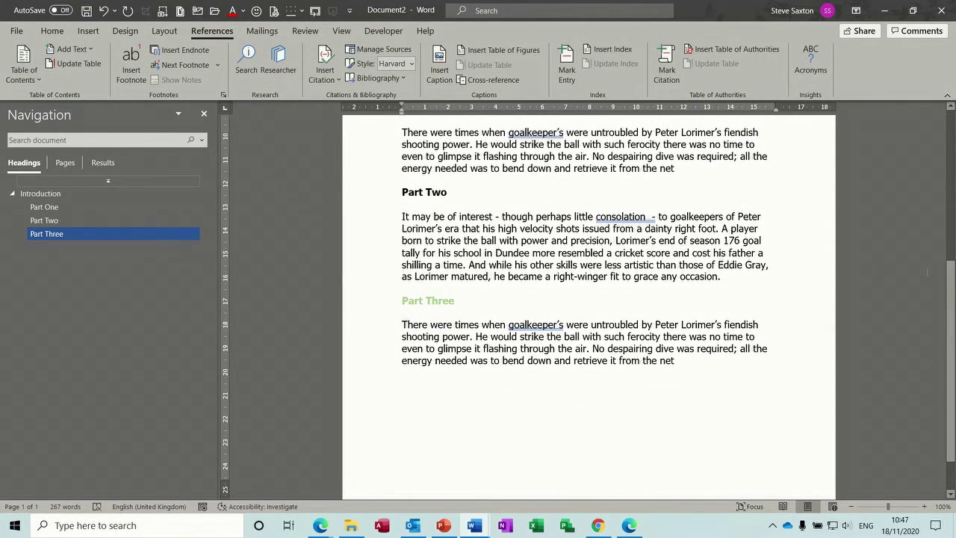
scroll(952, 186, "up", 4)
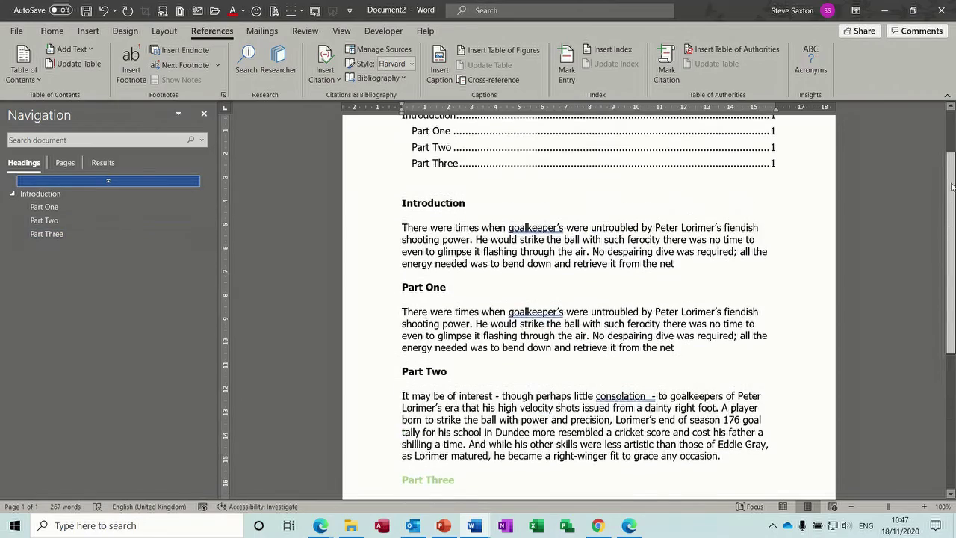
scroll(951, 186, "up", 1)
scroll(952, 186, "down", 4)
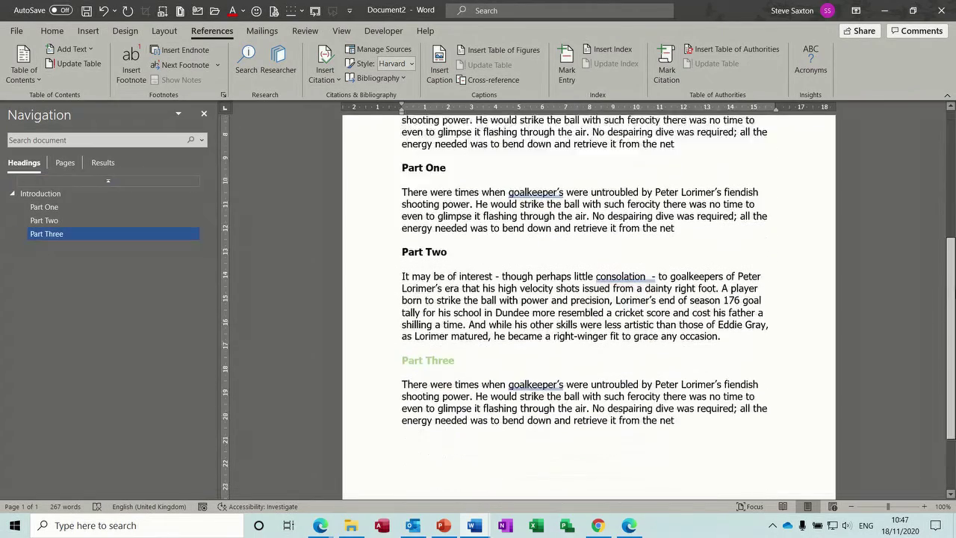
scroll(952, 186, "down", 2)
scroll(952, 186, "up", 5)
left_click_drag(951, 186, 951, 329)
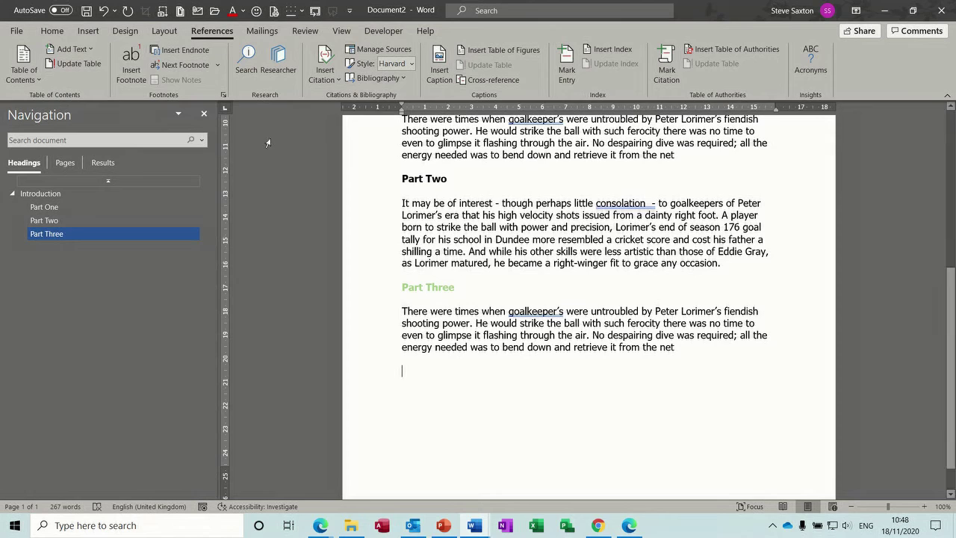
Step: Create a paragraph style named "saxo" with Normal as the style for the following paragraph, formatted bold at 20 pt
left_click(51, 31)
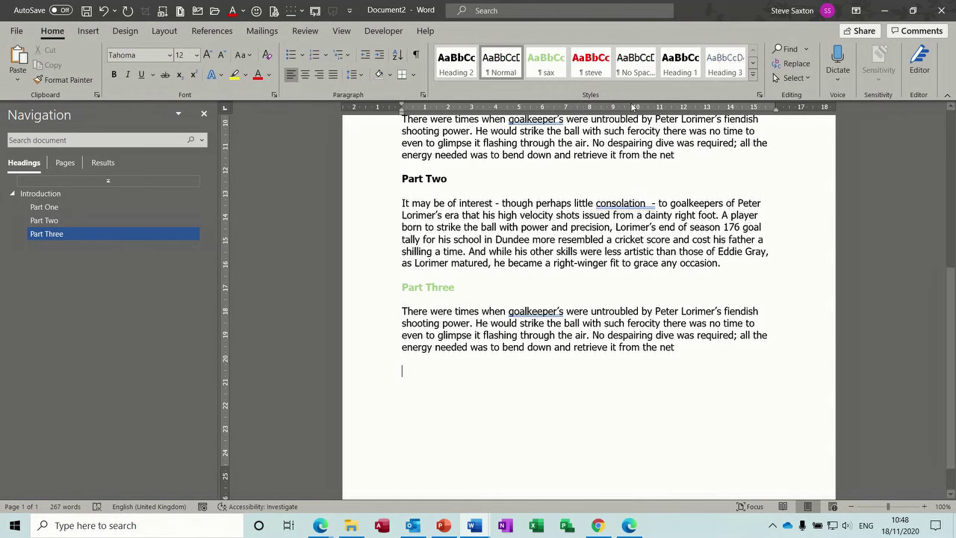
left_click(759, 95)
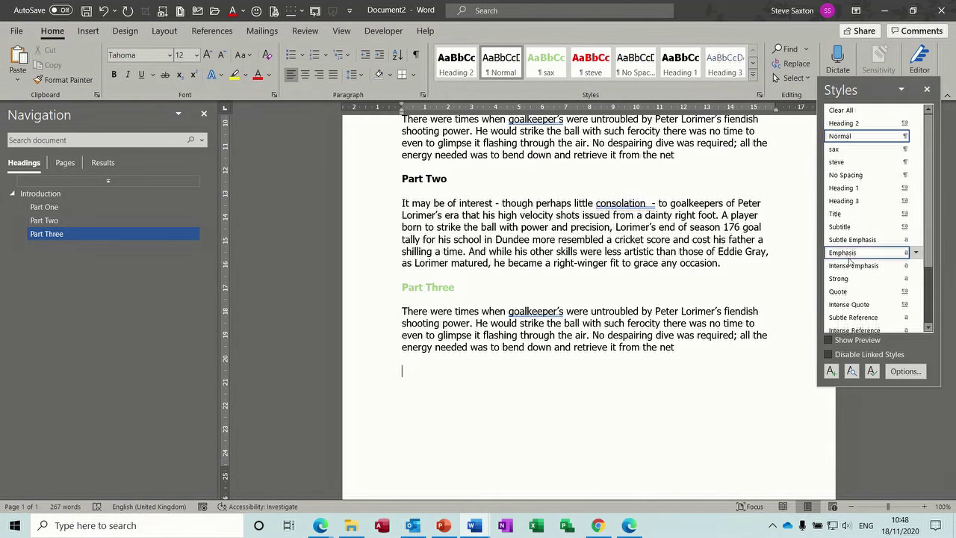
left_click(831, 372)
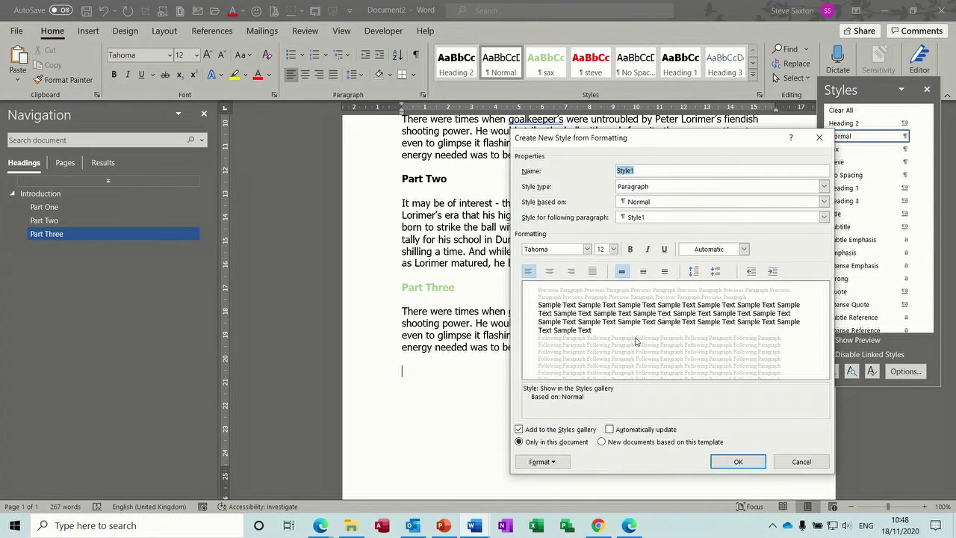
type("saxo")
left_click(686, 222)
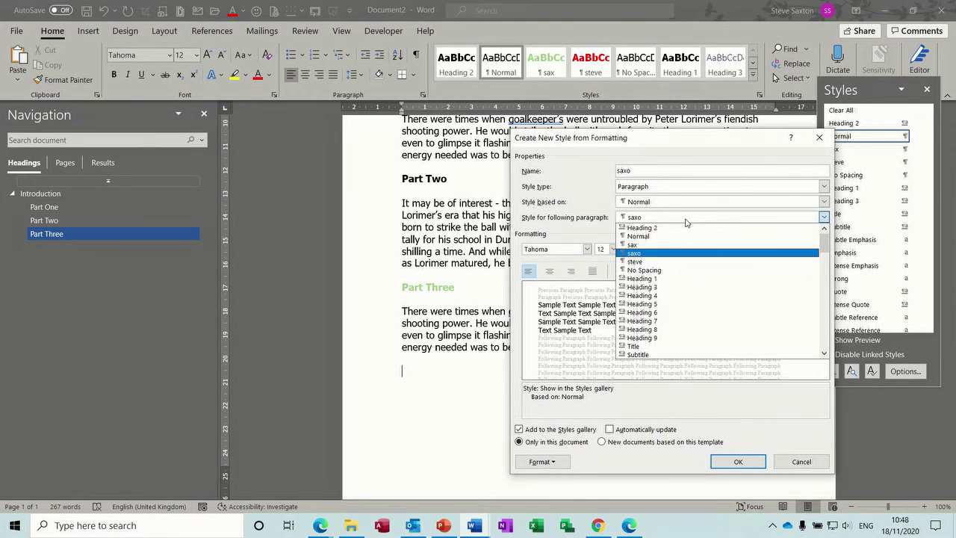
left_click(663, 240)
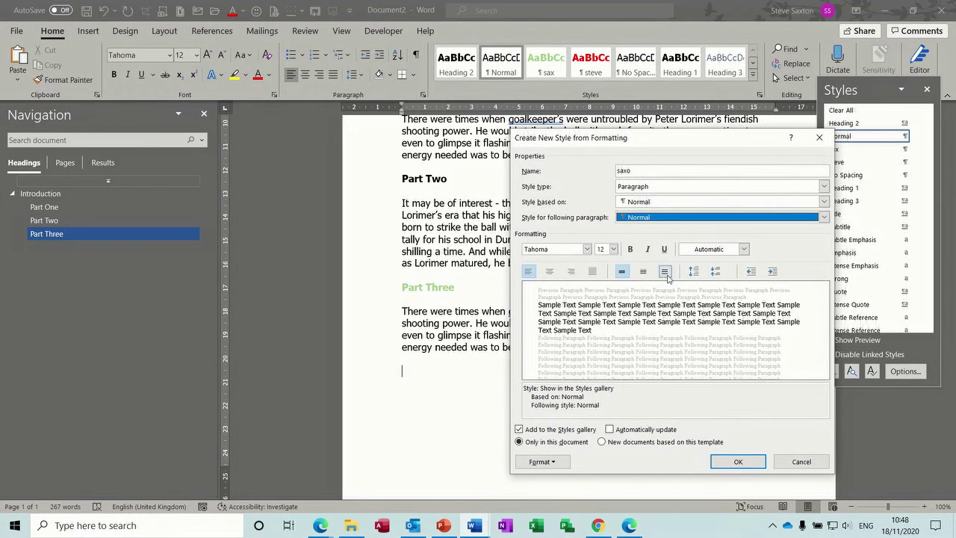
left_click(629, 249)
left_click(613, 250)
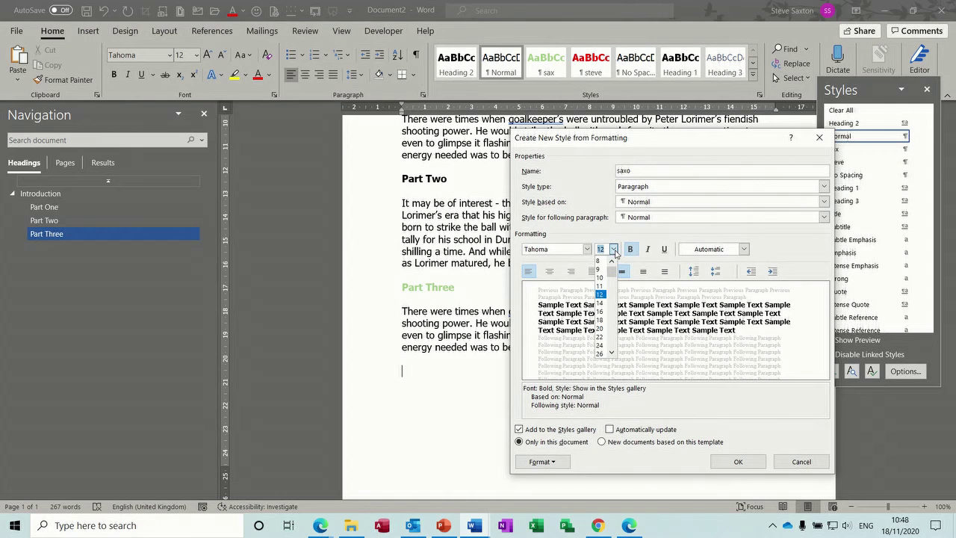
left_click(600, 329)
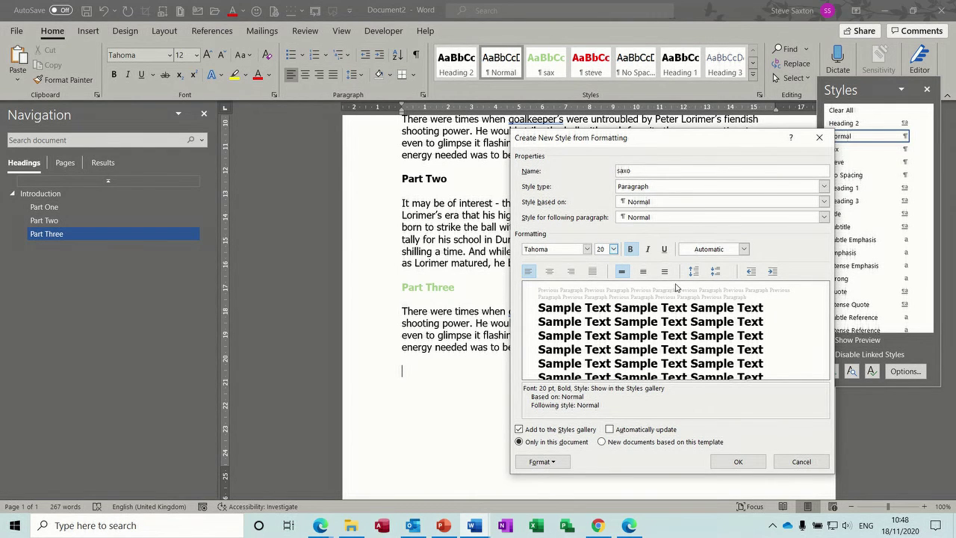
left_click(733, 463)
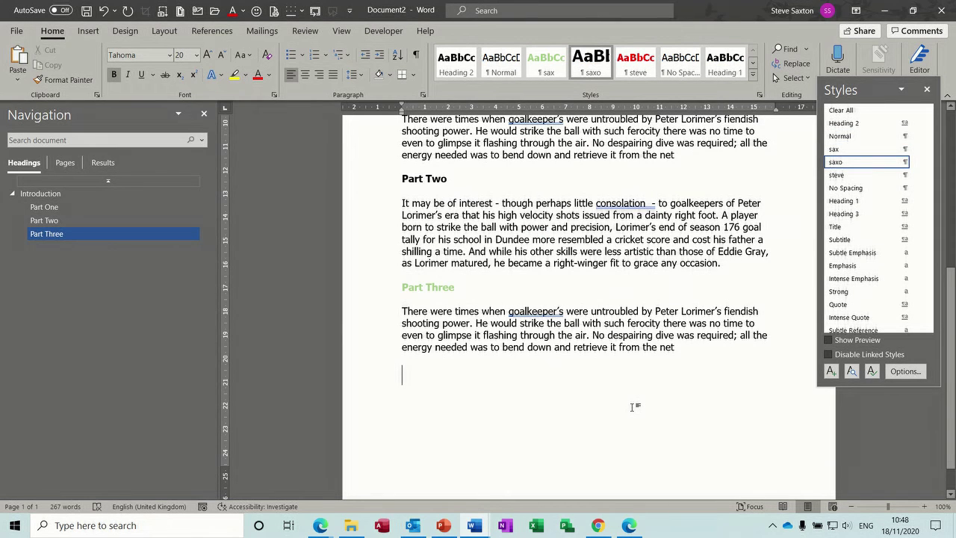
Step: Enter the heading "Part Four" in the "saxo" style, insert the saved "intro" text entry beneath it and close the style list
type("Part")
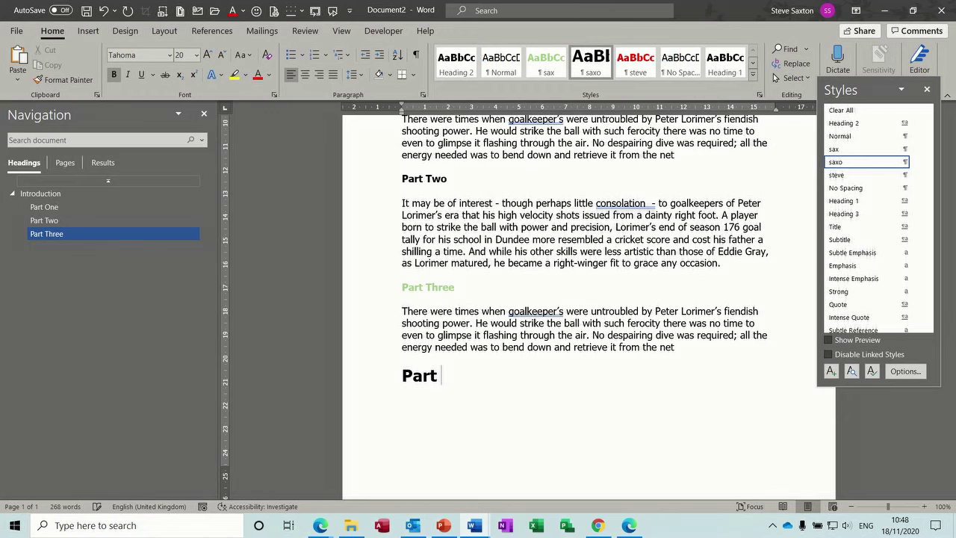
type(" Four")
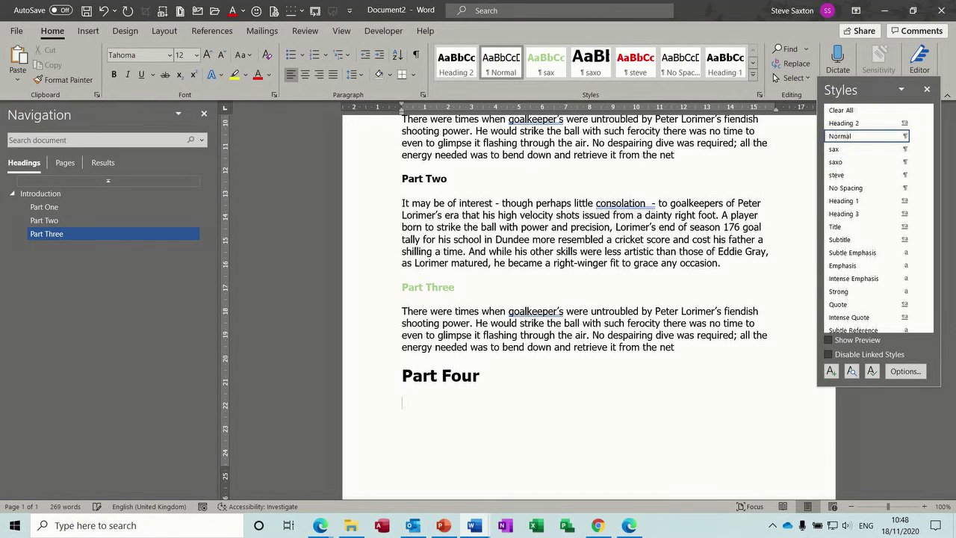
type("tro")
key("Return")
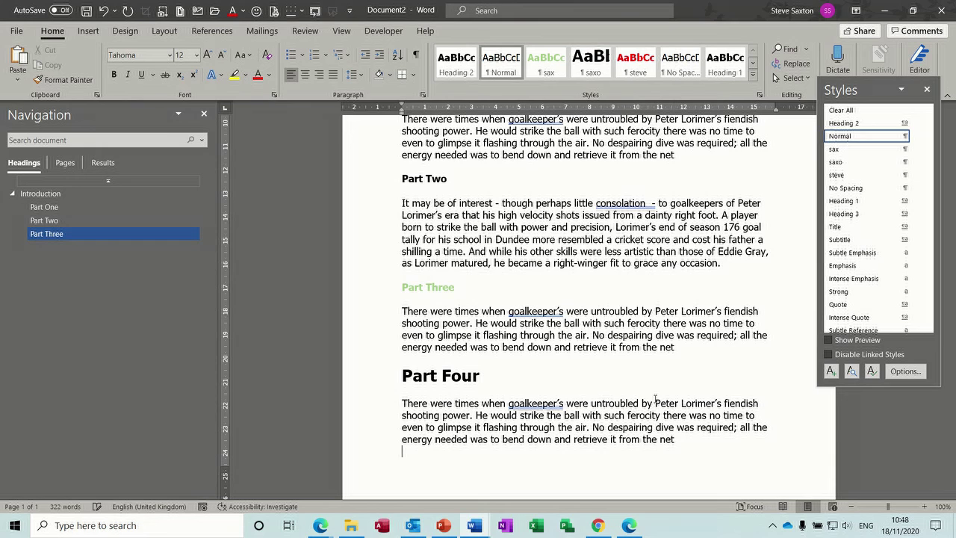
left_click(927, 89)
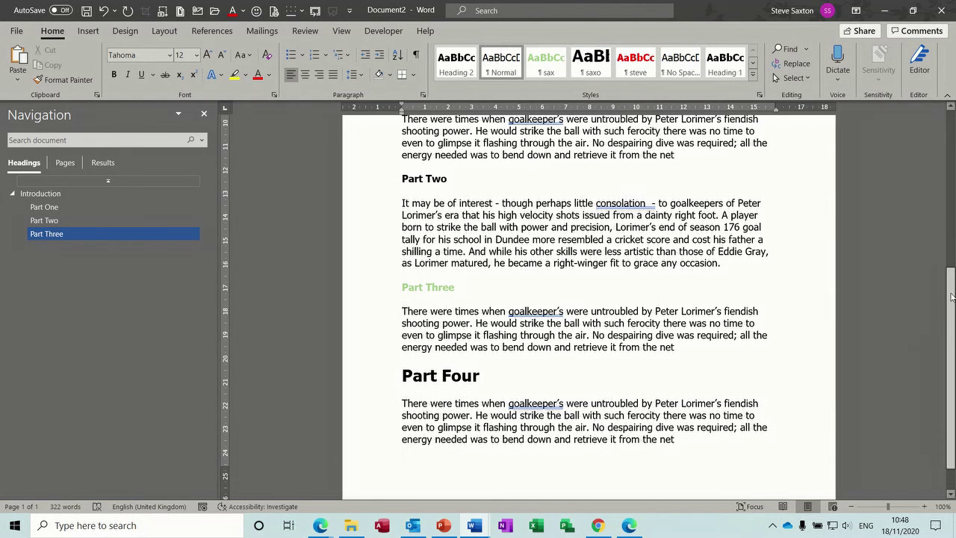
Step: Update the entire table of contents at the start of the document
scroll(942, 165, "up", 5)
scroll(942, 165, "up", 3)
left_click(495, 236)
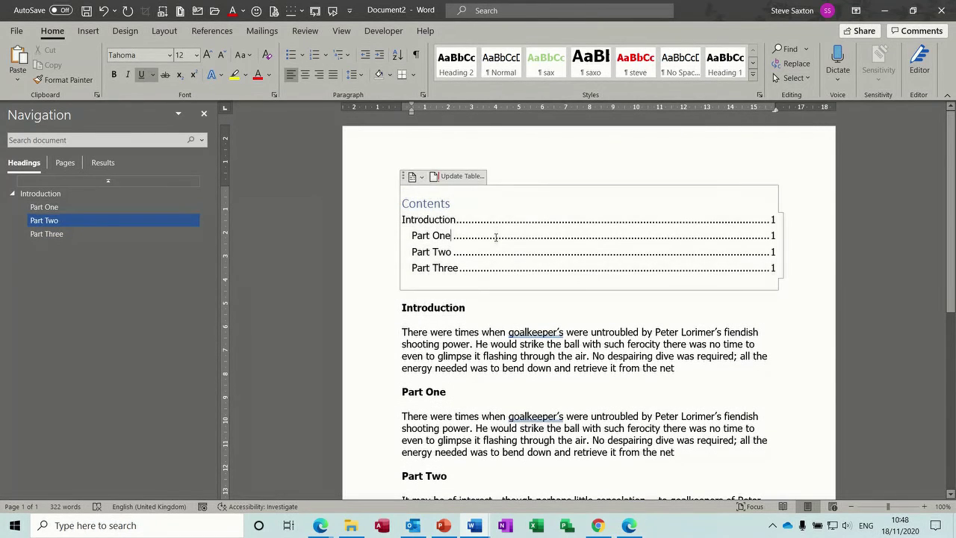
left_click(453, 178)
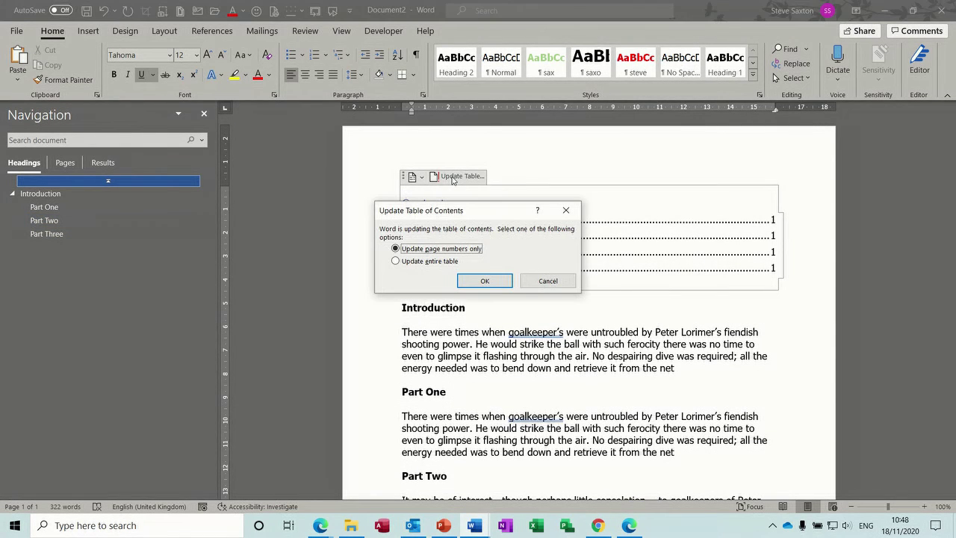
left_click(432, 261)
left_click(484, 280)
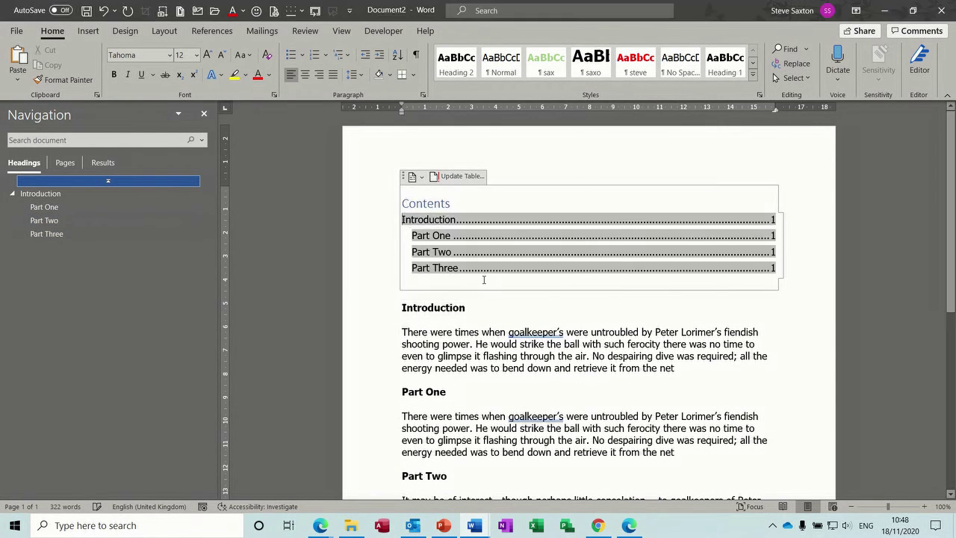
left_click(435, 283)
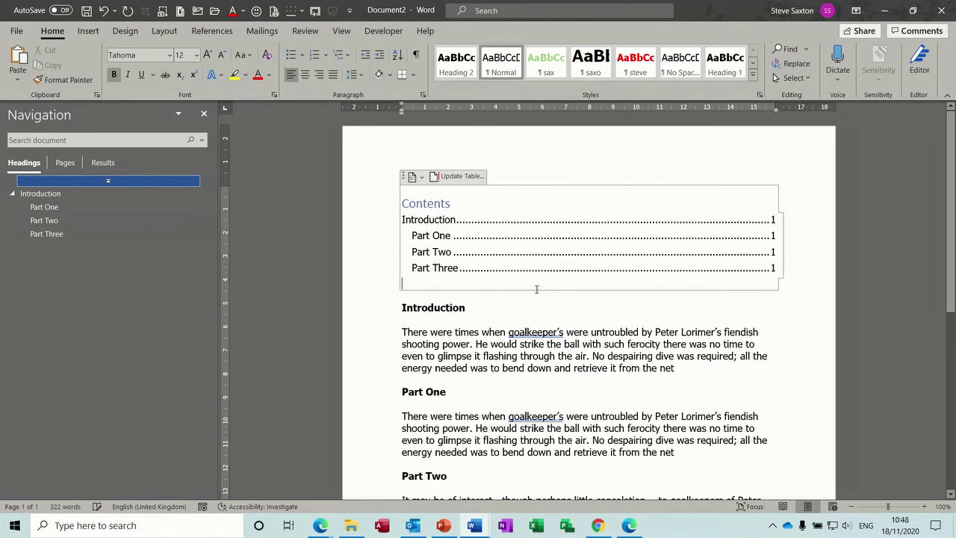
Step: Compare the styles of the Part Three and Part Four headings with the entries in the table of contents
left_click_drag(953, 182, 953, 309)
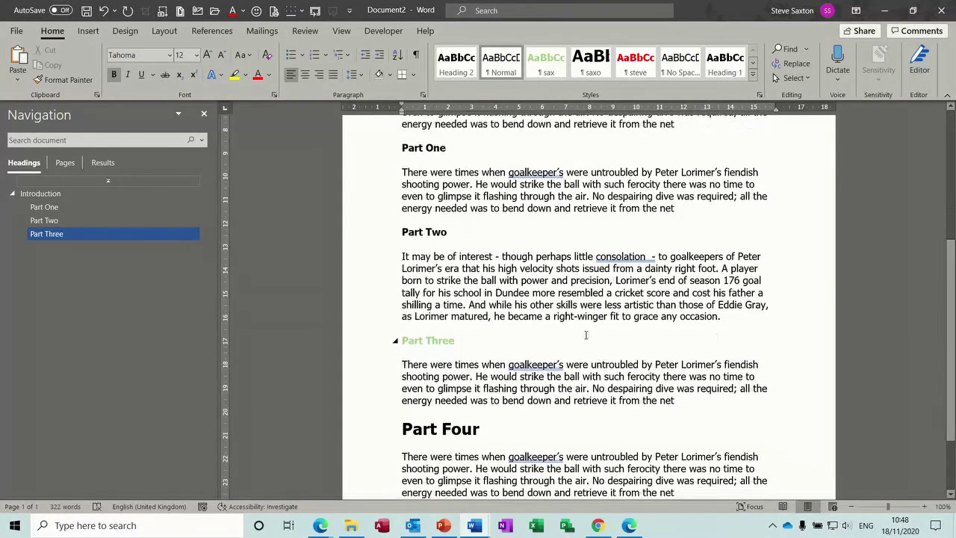
left_click(369, 343)
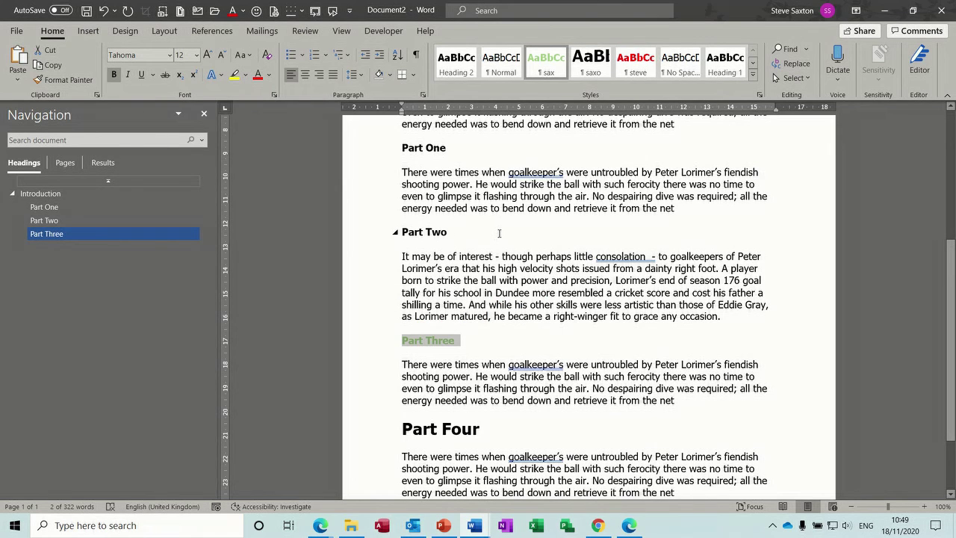
left_click(375, 430)
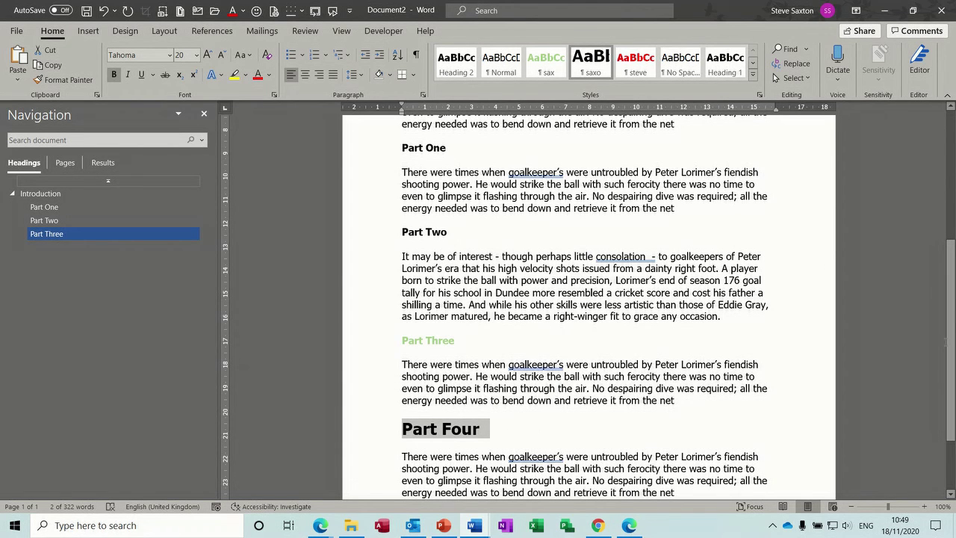
scroll(408, 246, "up", 5)
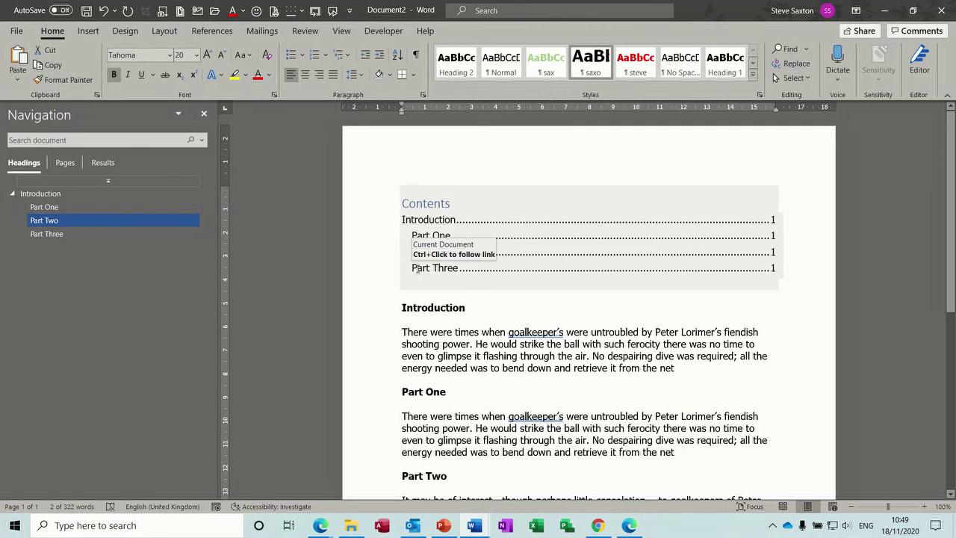
left_click(374, 223)
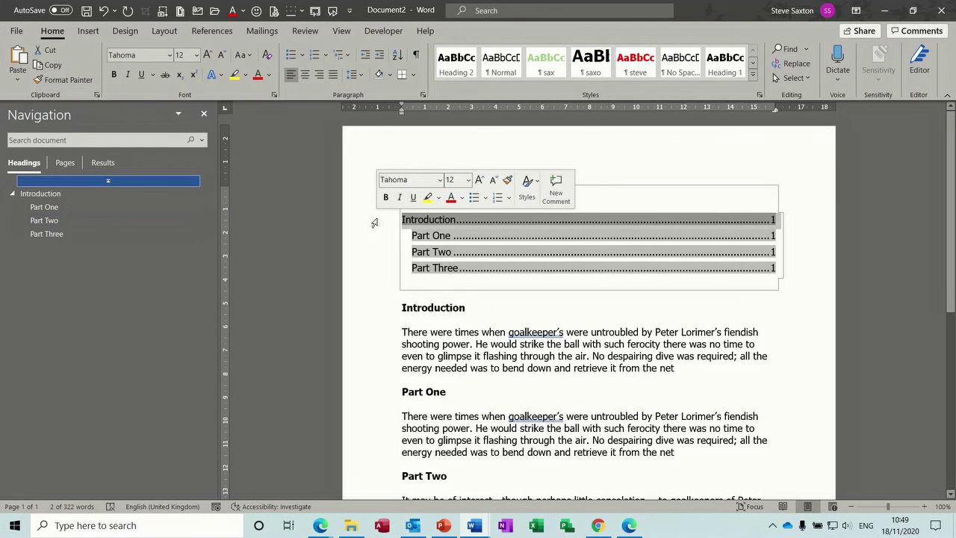
left_click(433, 236)
left_click(435, 269)
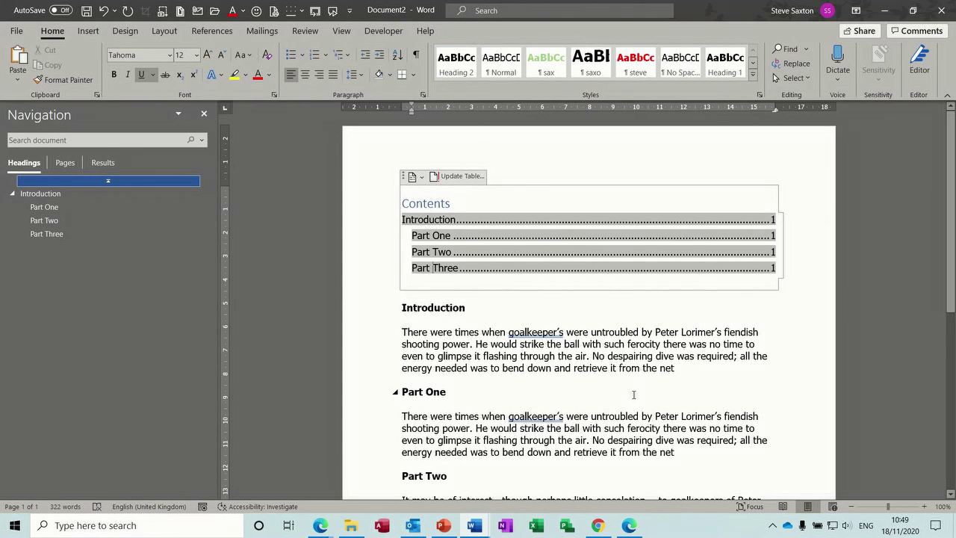
mouse_move(950, 161)
left_mouse_down()
mouse_move(952, 370)
mouse_move(954, 182)
left_mouse_up()
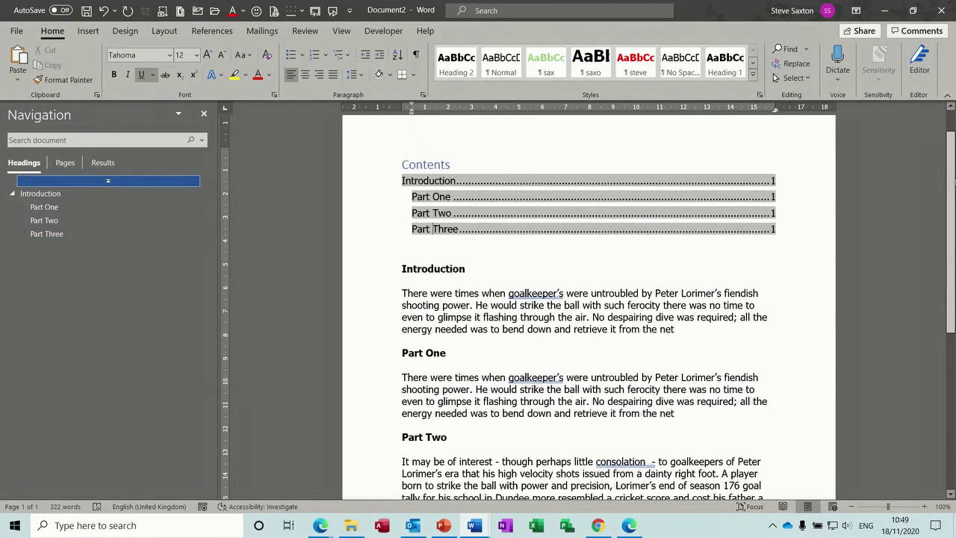